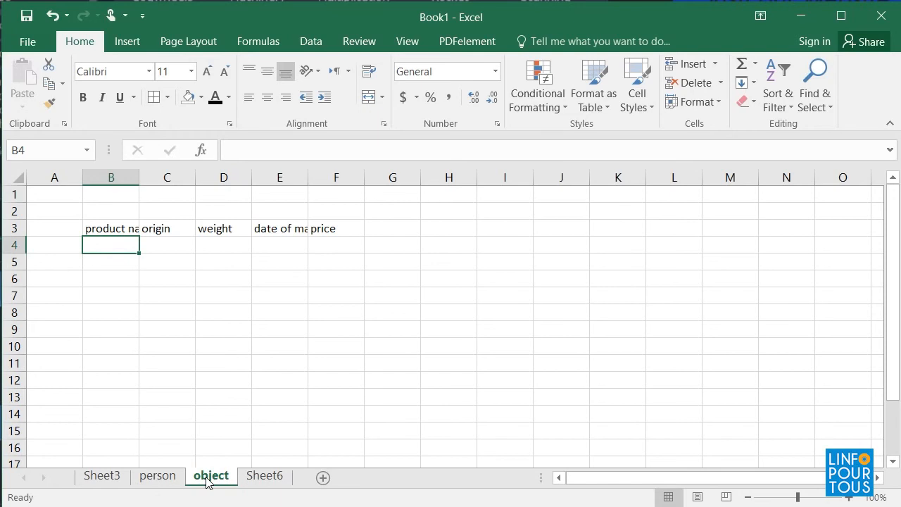
On the person sheet, auto-fit columns B to E to their contents.
{"action": "left_click", "coordinate": [150, 478]}
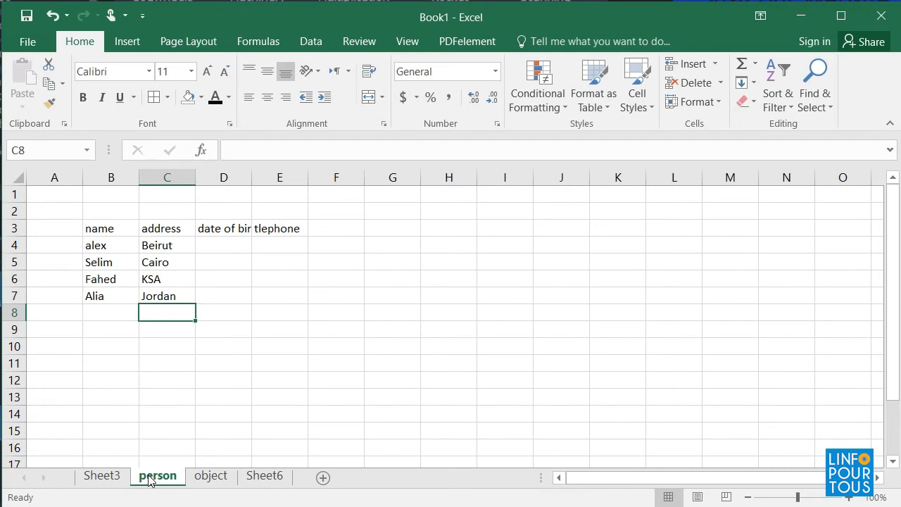
{"action": "left_click", "coordinate": [116, 478]}
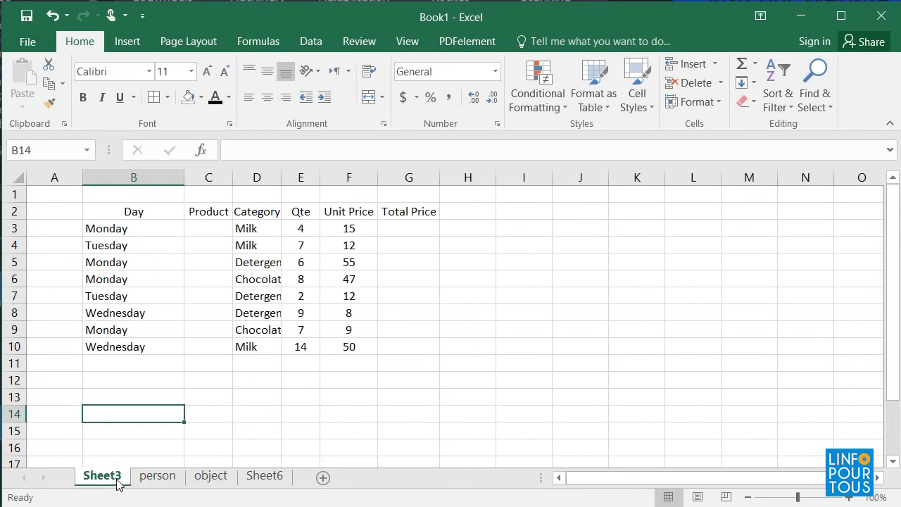
{"action": "left_click", "coordinate": [141, 479]}
{"action": "left_click", "coordinate": [257, 300]}
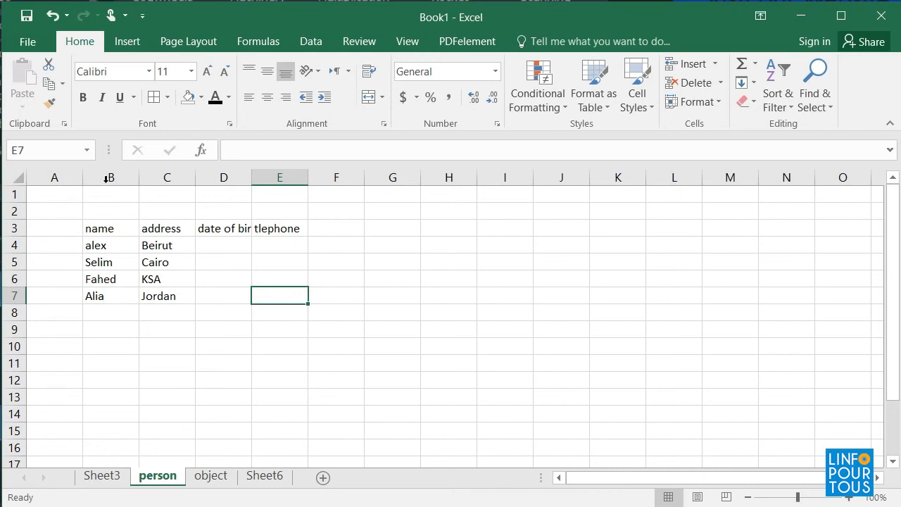
{"action": "left_click_drag", "start_coordinate": [105, 177], "coordinate": [281, 178]}
{"action": "double_click", "coordinate": [307, 177]}
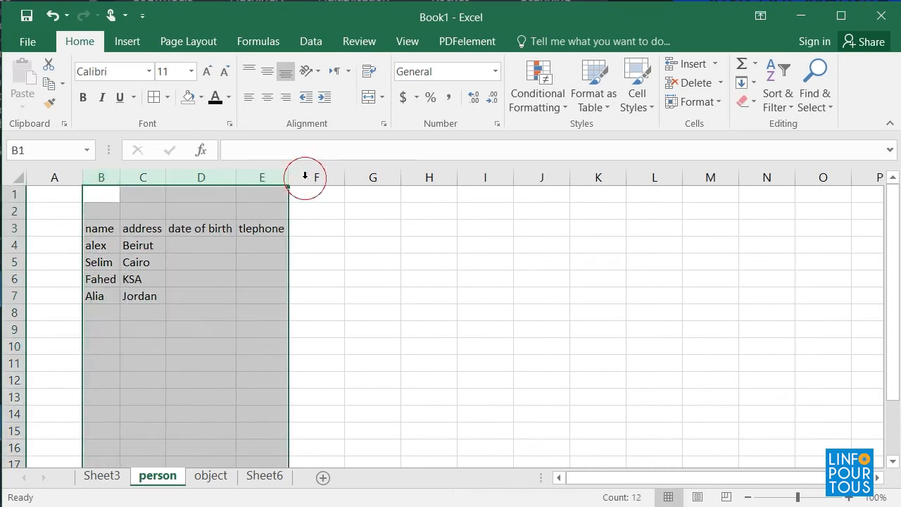
{"action": "left_click", "coordinate": [187, 314]}
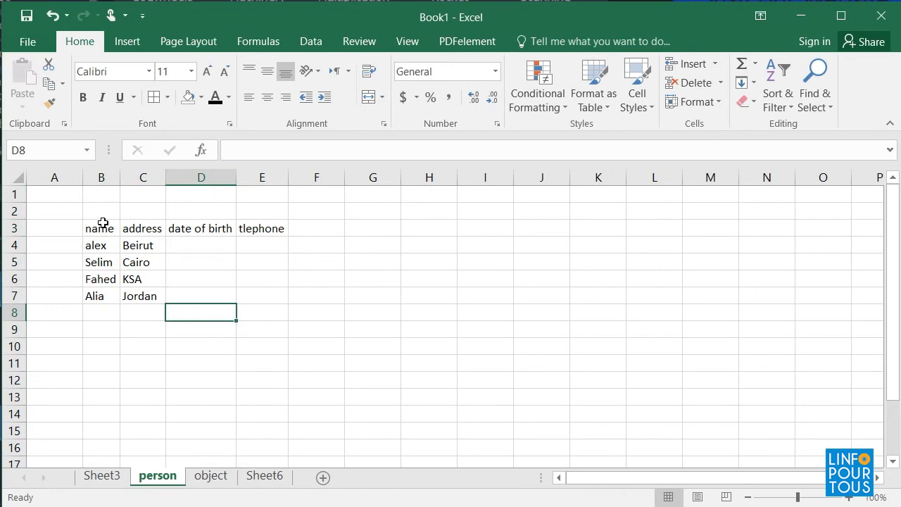
Examine the person table and its name, address, date of birth and telephone headers.
{"action": "left_click_drag", "start_coordinate": [104, 226], "coordinate": [260, 298]}
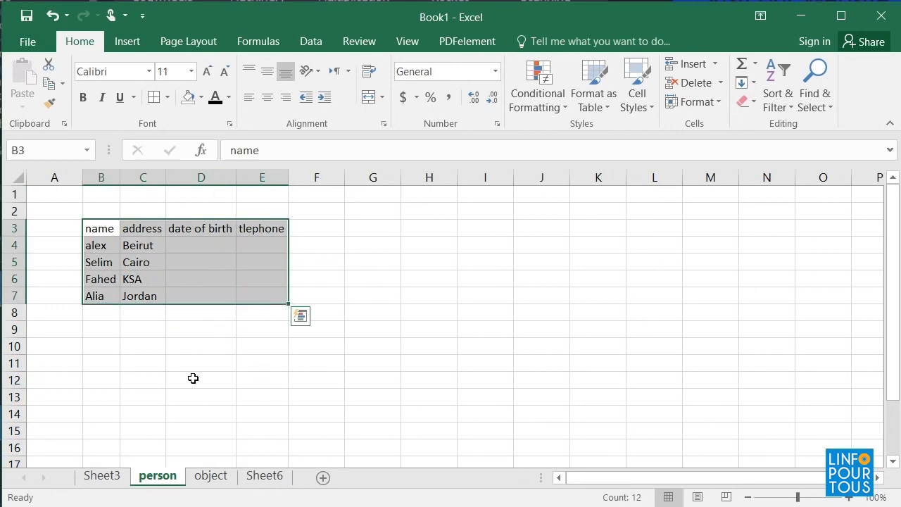
{"action": "left_click", "coordinate": [193, 378]}
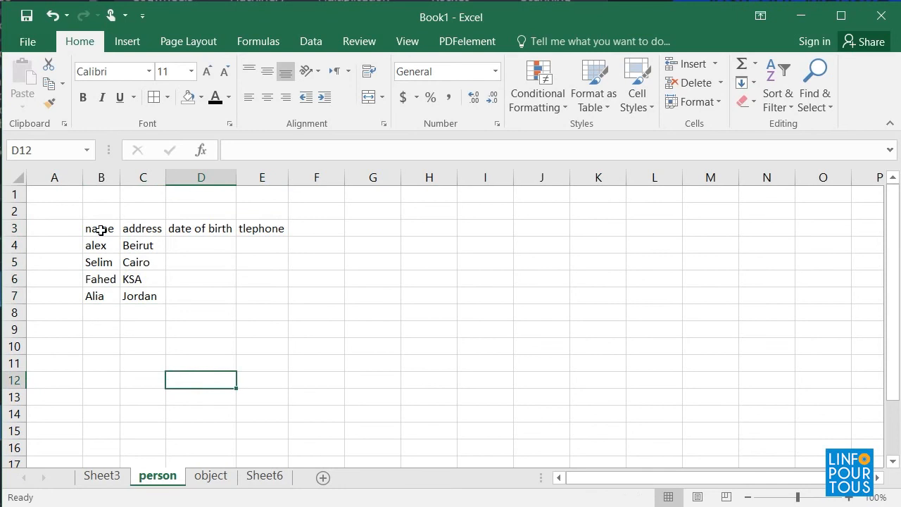
{"action": "left_click_drag", "start_coordinate": [101, 230], "coordinate": [254, 304]}
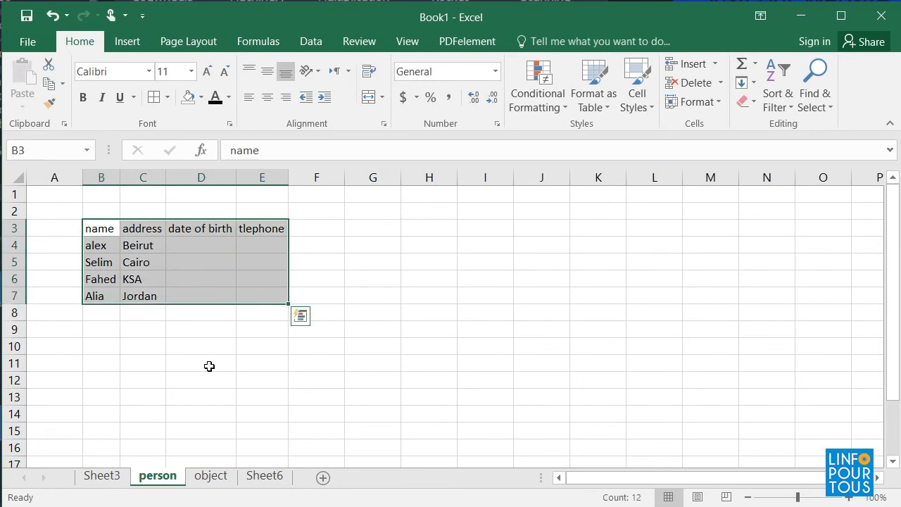
{"action": "left_click", "coordinate": [98, 232]}
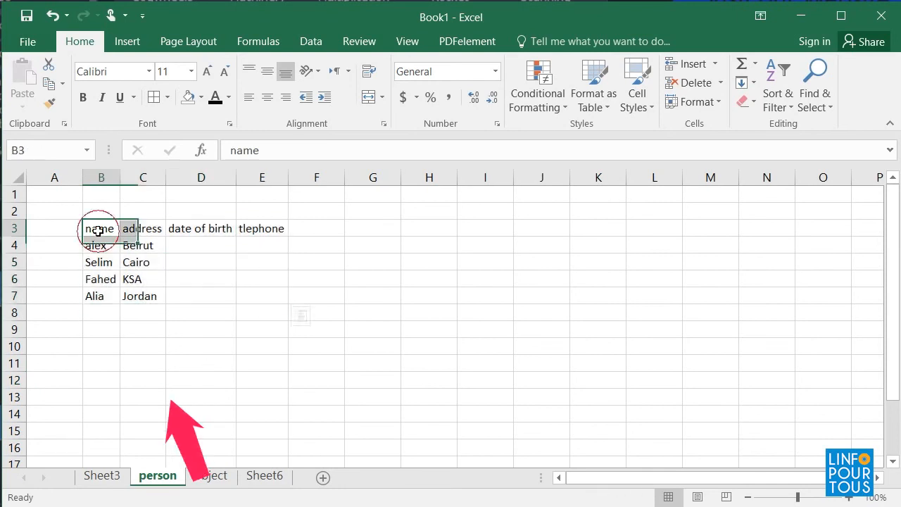
{"action": "left_click", "coordinate": [137, 229]}
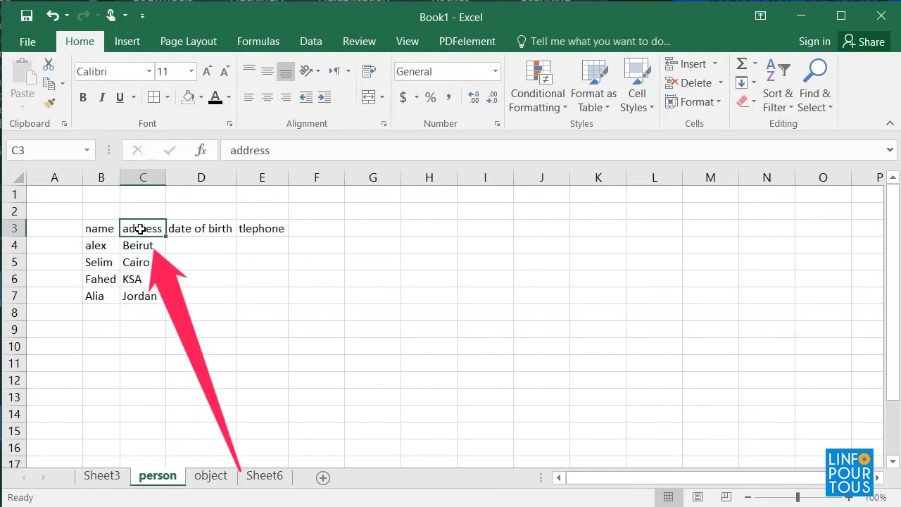
{"action": "left_click", "coordinate": [197, 228]}
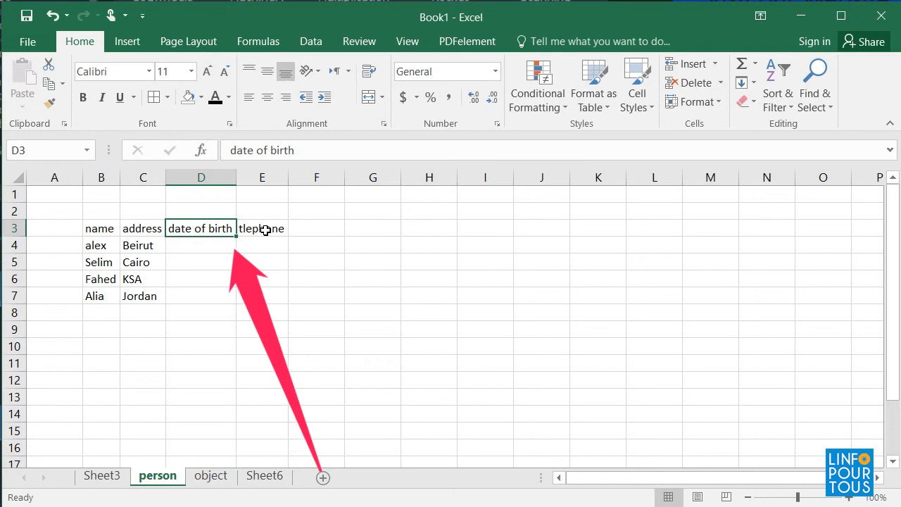
{"action": "left_click", "coordinate": [265, 230]}
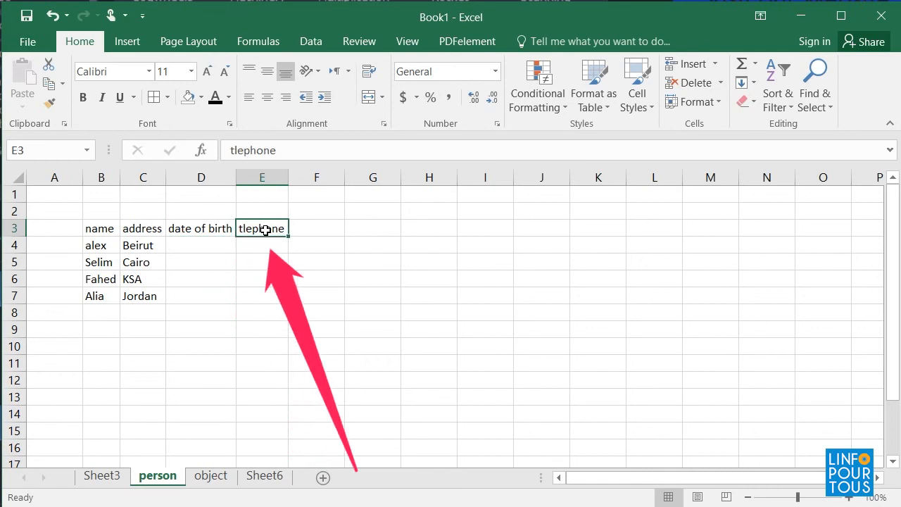
{"action": "left_click", "coordinate": [324, 351]}
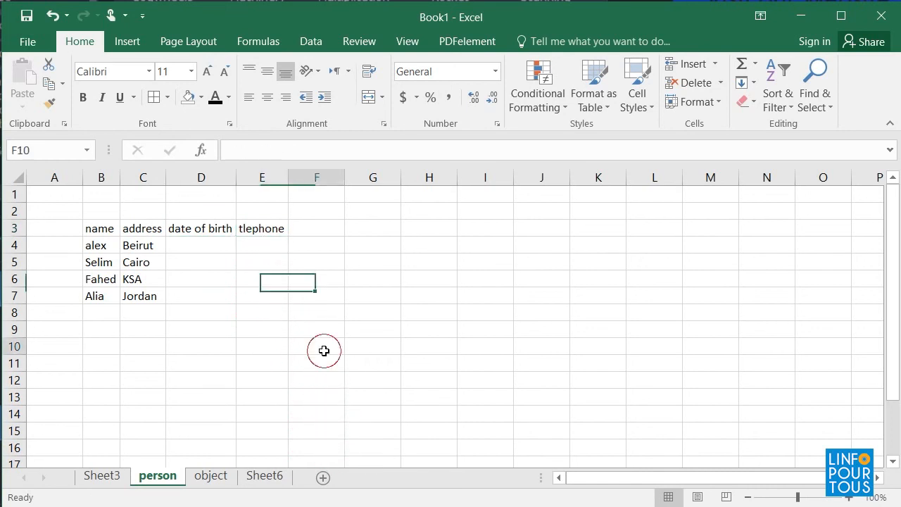
On the object sheet, narrow the price column and fit the product name, origin, weight and date of manufacturing columns to their contents.
{"action": "left_click", "coordinate": [207, 477]}
{"action": "left_click_drag", "start_coordinate": [112, 229], "coordinate": [305, 229]}
{"action": "left_click_drag", "start_coordinate": [363, 177], "coordinate": [340, 177]}
{"action": "left_click", "coordinate": [203, 326]}
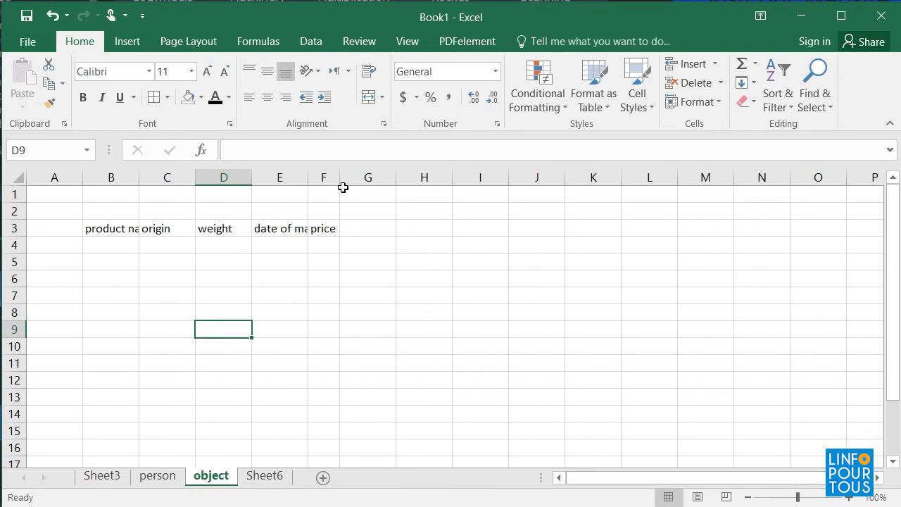
{"action": "double_click", "coordinate": [308, 178]}
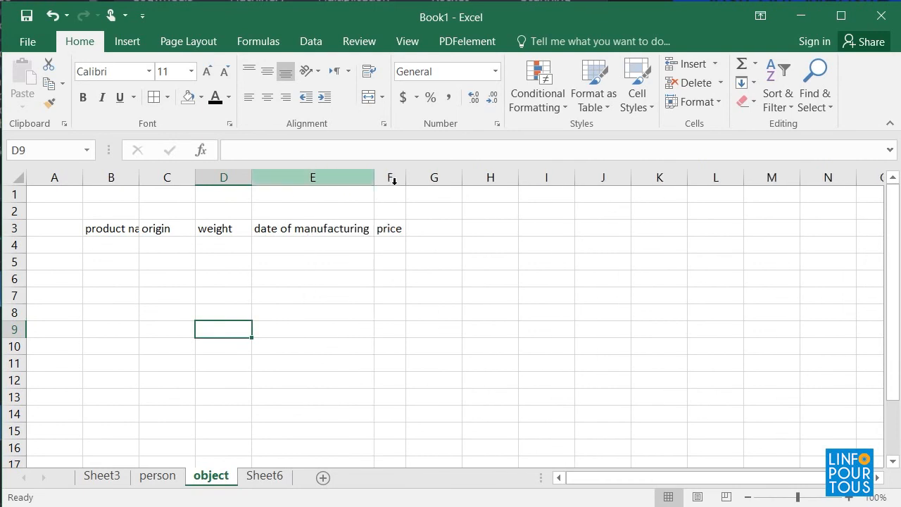
{"action": "double_click", "coordinate": [407, 186]}
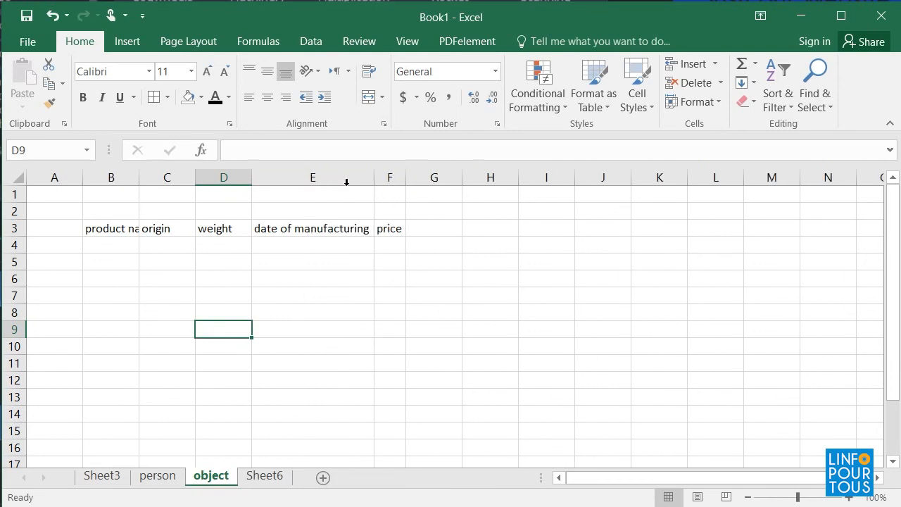
{"action": "double_click", "coordinate": [253, 177]}
{"action": "left_click", "coordinate": [192, 193]}
{"action": "double_click", "coordinate": [195, 177]}
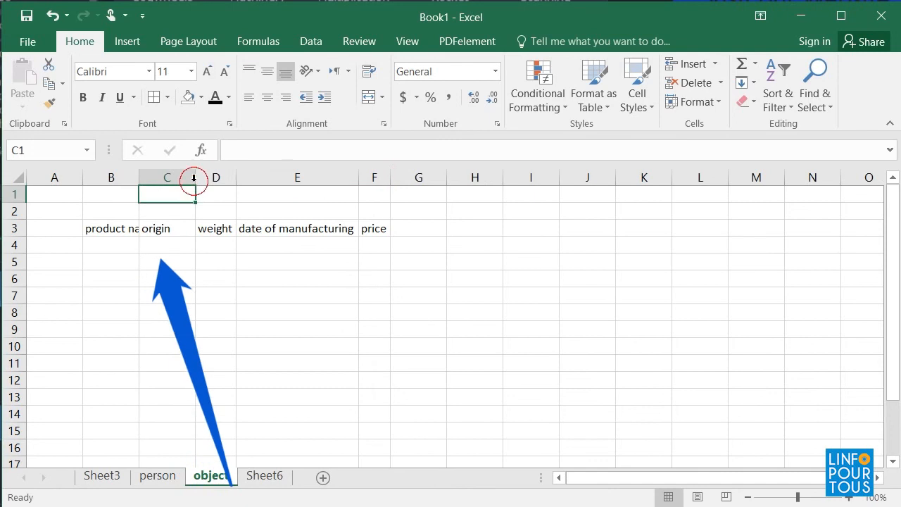
{"action": "double_click", "coordinate": [139, 177]}
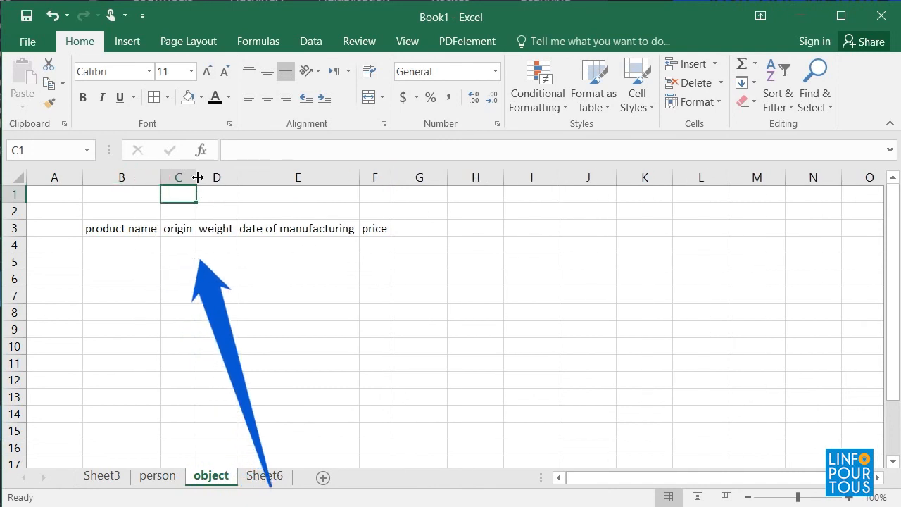
Widen the date of manufacturing column slightly and centre its header in the cell.
{"action": "left_click", "coordinate": [151, 227]}
{"action": "left_click", "coordinate": [177, 227]}
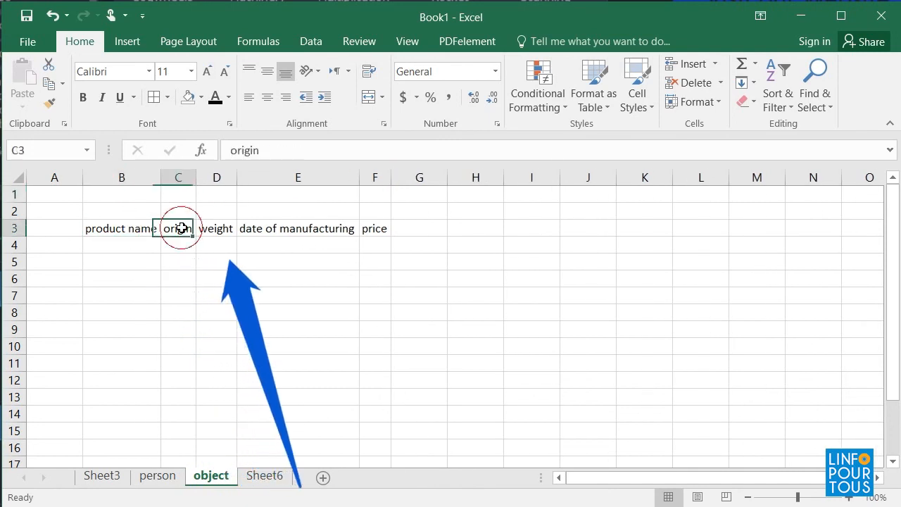
{"action": "left_click", "coordinate": [224, 228]}
{"action": "left_click_drag", "start_coordinate": [360, 177], "coordinate": [372, 178]}
{"action": "left_click", "coordinate": [304, 228]}
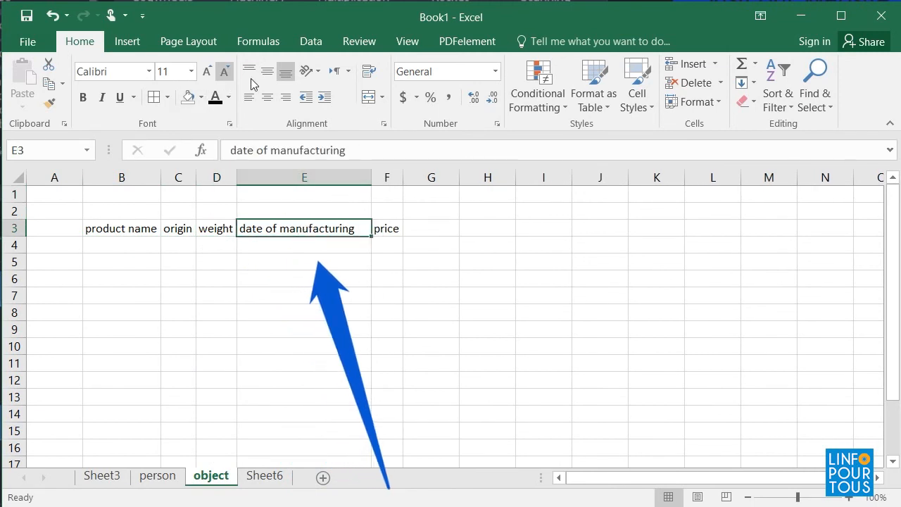
{"action": "left_click", "coordinate": [272, 75]}
{"action": "left_click", "coordinate": [268, 96]}
{"action": "left_click", "coordinate": [317, 297]}
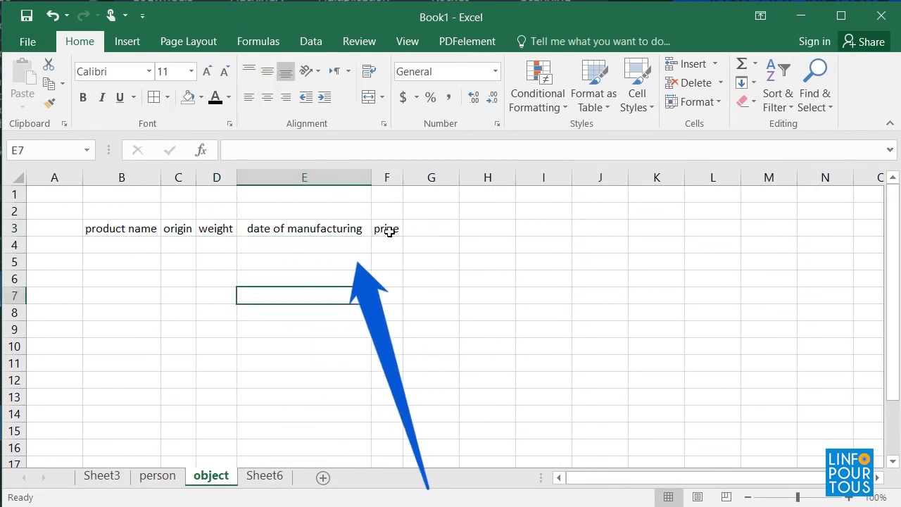
Widen the price and origin columns of the product table slightly.
{"action": "left_click", "coordinate": [387, 228]}
{"action": "left_click_drag", "start_coordinate": [403, 178], "coordinate": [414, 177]}
{"action": "left_click_drag", "start_coordinate": [272, 303], "coordinate": [272, 314]}
{"action": "left_click_drag", "start_coordinate": [104, 227], "coordinate": [386, 338]}
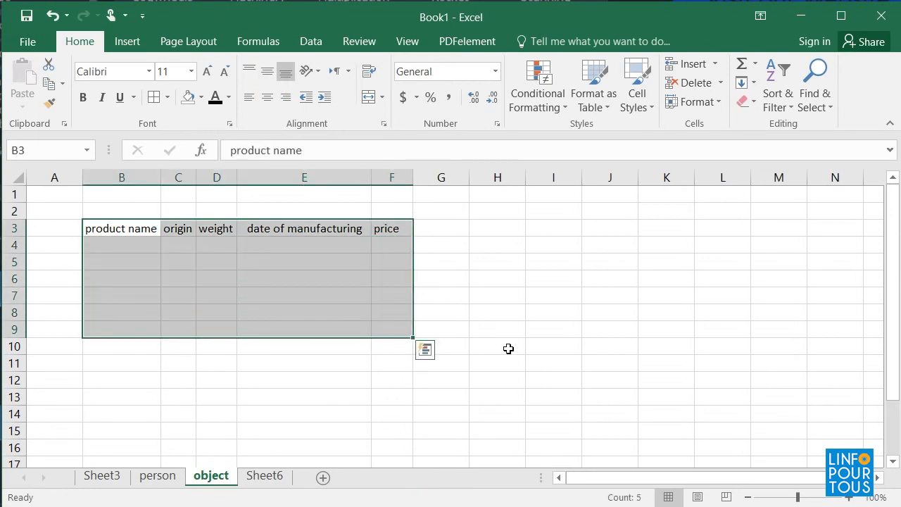
{"action": "left_click", "coordinate": [508, 348]}
{"action": "left_click_drag", "start_coordinate": [196, 178], "coordinate": [201, 177]}
{"action": "left_click", "coordinate": [514, 287]}
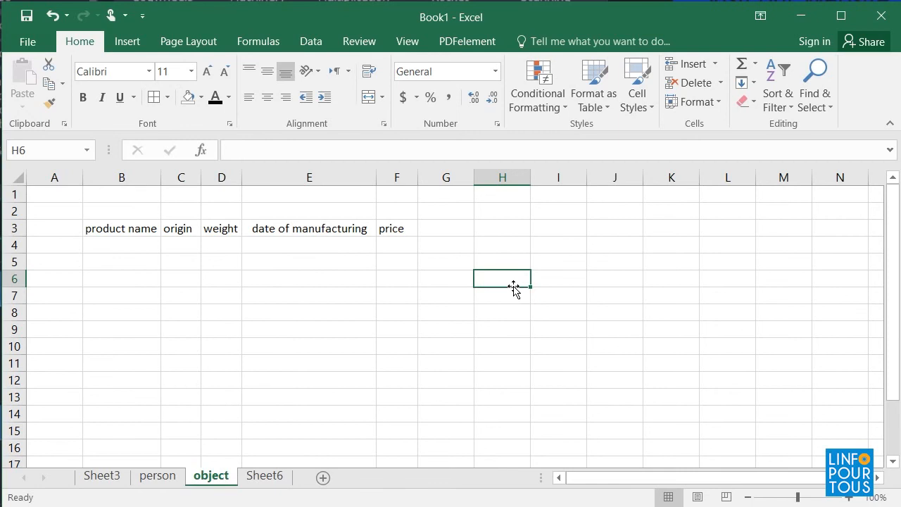
On Sheet3, widen the Category column so that its entries fit in full.
{"action": "left_click", "coordinate": [104, 478]}
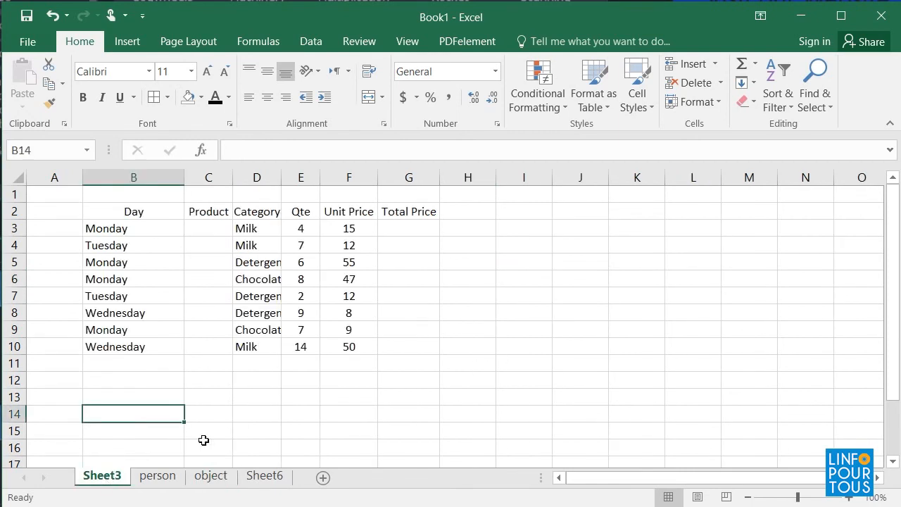
{"action": "left_click", "coordinate": [158, 476]}
{"action": "left_click", "coordinate": [261, 477]}
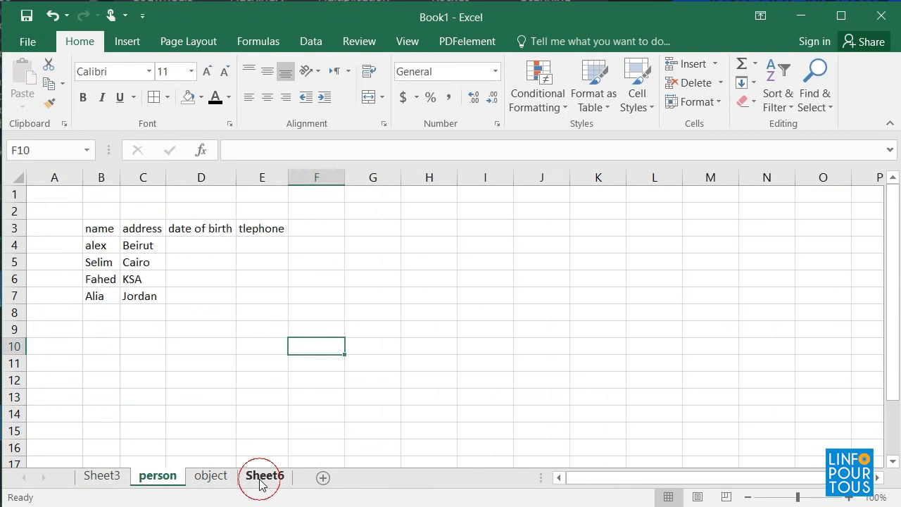
{"action": "left_click", "coordinate": [98, 478]}
{"action": "left_click", "coordinate": [291, 397]}
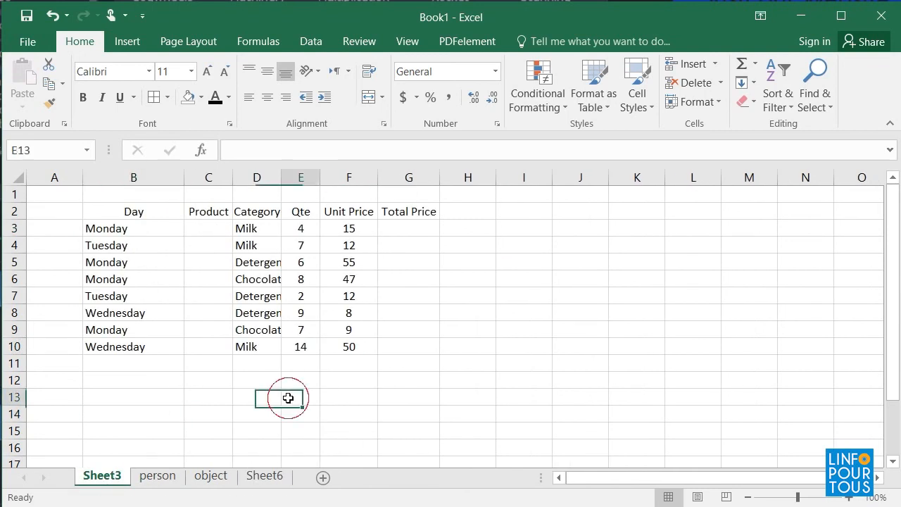
{"action": "mouse_move", "coordinate": [151, 211]}
{"action": "left_mouse_down"}
{"action": "mouse_move", "coordinate": [226, 233]}
{"action": "mouse_move", "coordinate": [420, 324]}
{"action": "mouse_move", "coordinate": [418, 346]}
{"action": "left_mouse_up"}
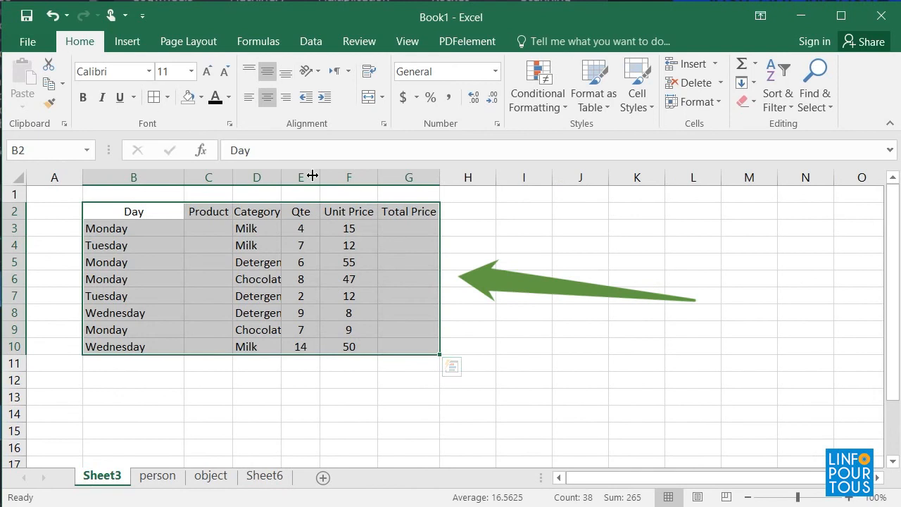
{"action": "left_click_drag", "start_coordinate": [281, 181], "coordinate": [308, 188]}
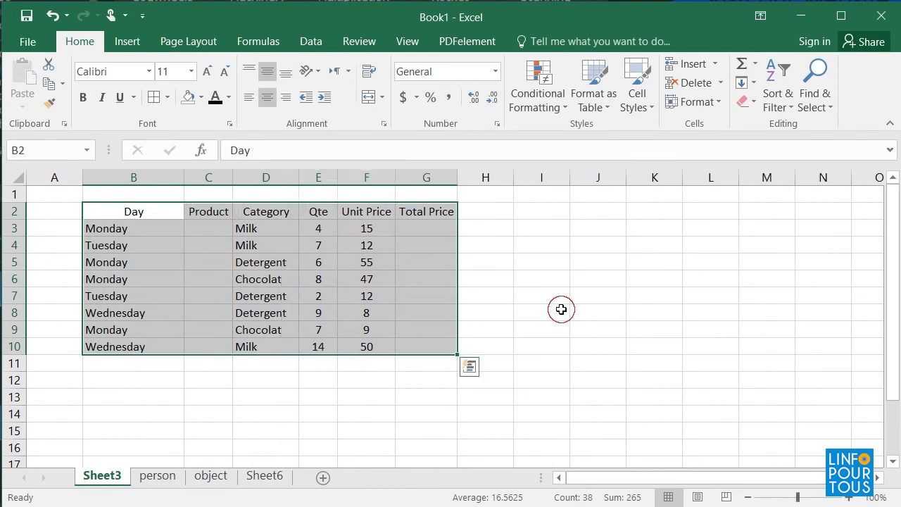
{"action": "left_click", "coordinate": [561, 310]}
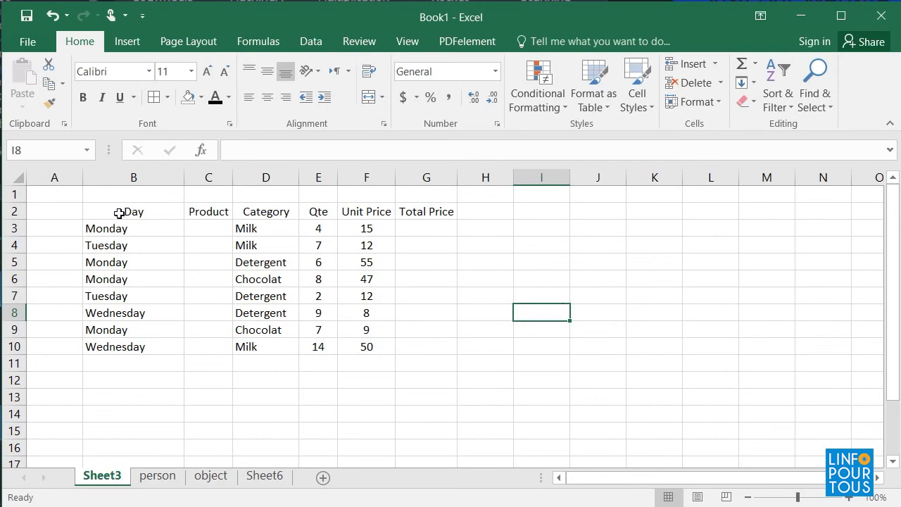
Examine the sales table's header row and its Day, Category, Qte, Unit Price and Total Price columns on Sheet3.
{"action": "left_click_drag", "start_coordinate": [119, 213], "coordinate": [426, 211]}
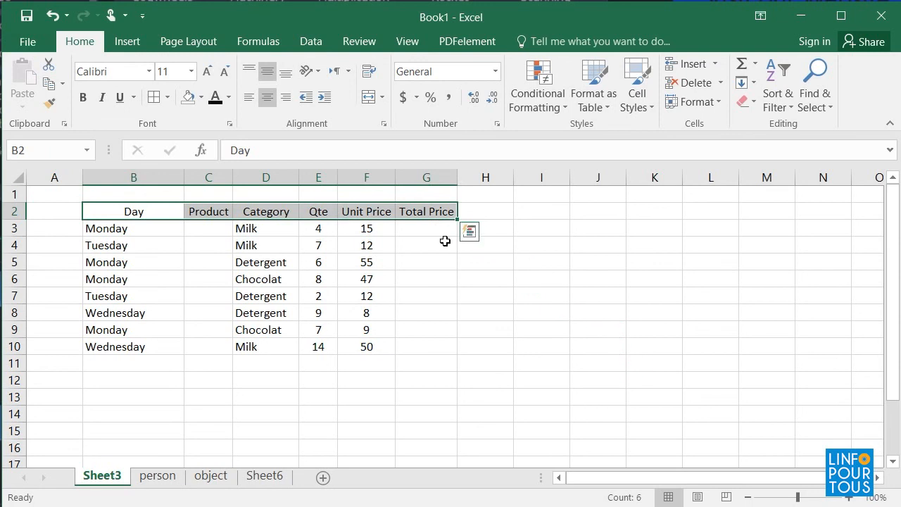
{"action": "left_click_drag", "start_coordinate": [136, 212], "coordinate": [141, 347]}
{"action": "left_click_drag", "start_coordinate": [265, 211], "coordinate": [260, 347]}
{"action": "left_click_drag", "start_coordinate": [317, 211], "coordinate": [307, 363]}
{"action": "left_click_drag", "start_coordinate": [358, 210], "coordinate": [351, 348]}
{"action": "left_click", "coordinate": [419, 212]}
{"action": "left_click_drag", "start_coordinate": [411, 284], "coordinate": [409, 347]}
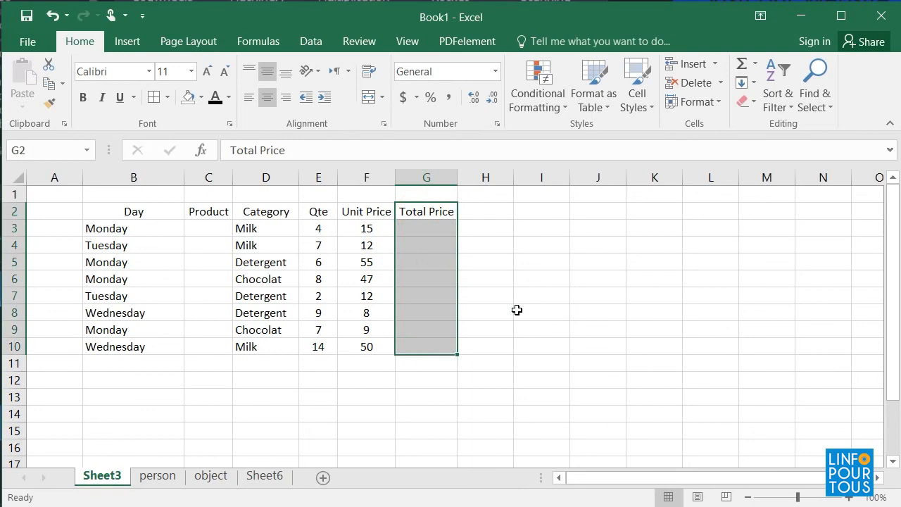
{"action": "left_click", "coordinate": [517, 309]}
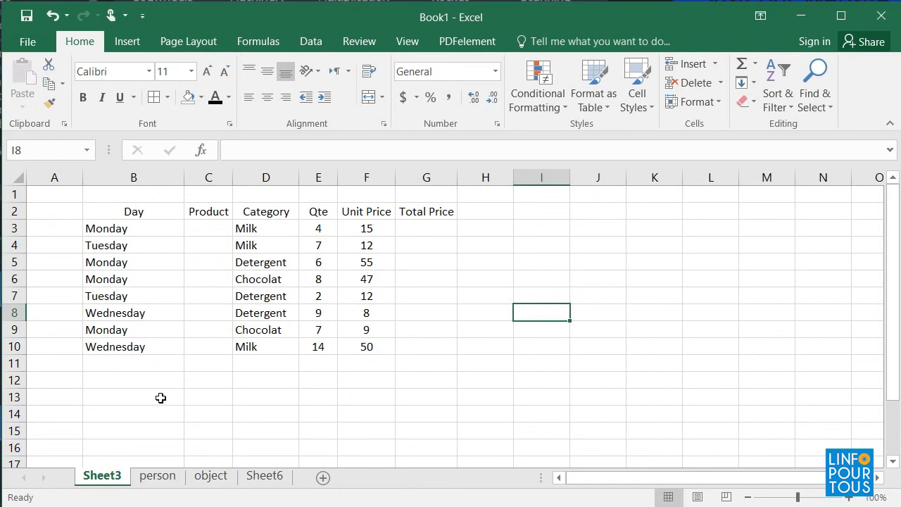
Compare the address column on the person sheet with the Category, Qte and Unit Price headers of the sales table on Sheet3.
{"action": "left_click", "coordinate": [159, 476]}
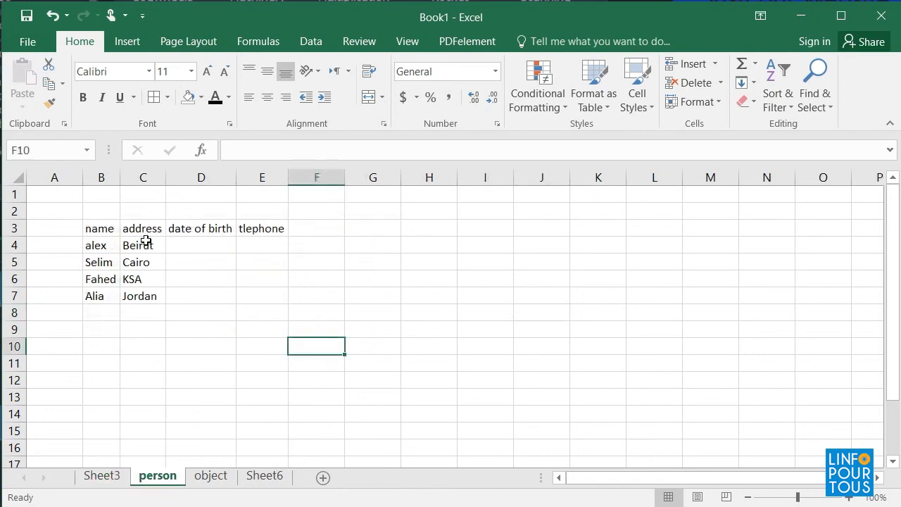
{"action": "left_click_drag", "start_coordinate": [147, 241], "coordinate": [145, 297]}
{"action": "left_click_drag", "start_coordinate": [141, 228], "coordinate": [140, 313]}
{"action": "left_click", "coordinate": [109, 477]}
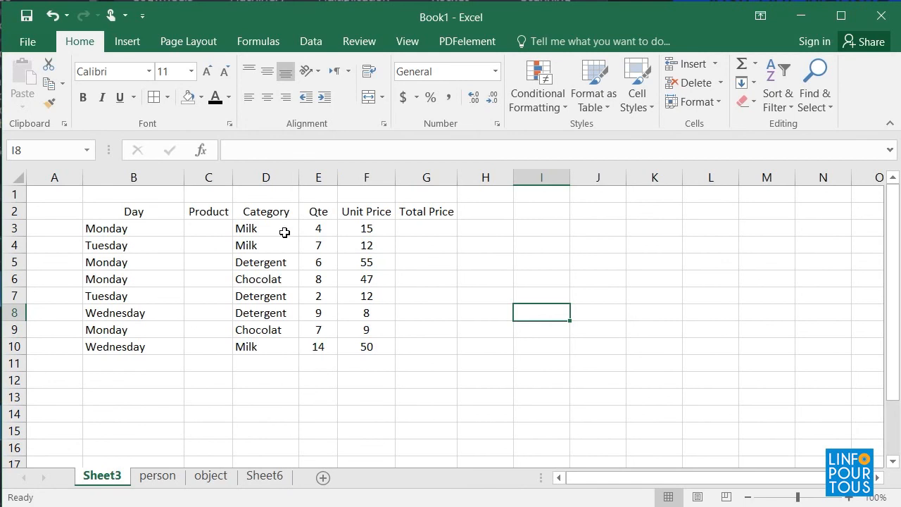
{"action": "left_click", "coordinate": [279, 212]}
{"action": "left_click", "coordinate": [321, 212]}
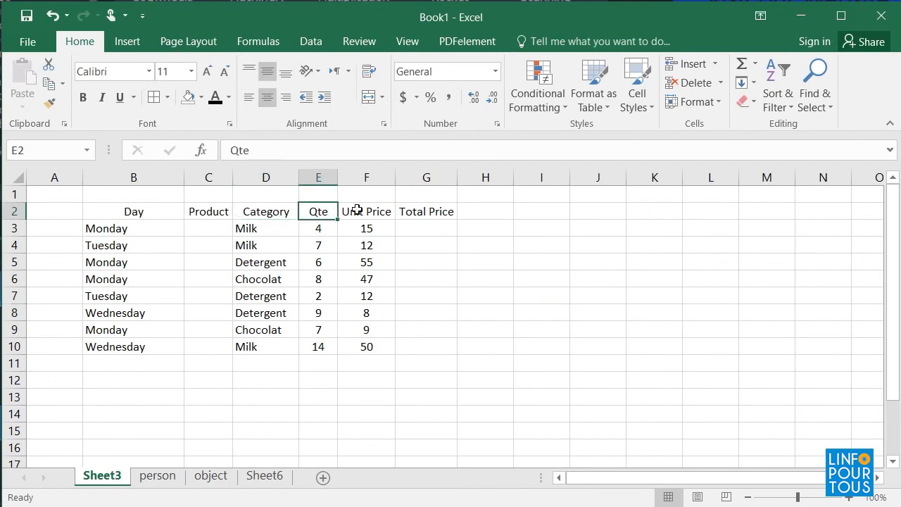
{"action": "left_click", "coordinate": [356, 211]}
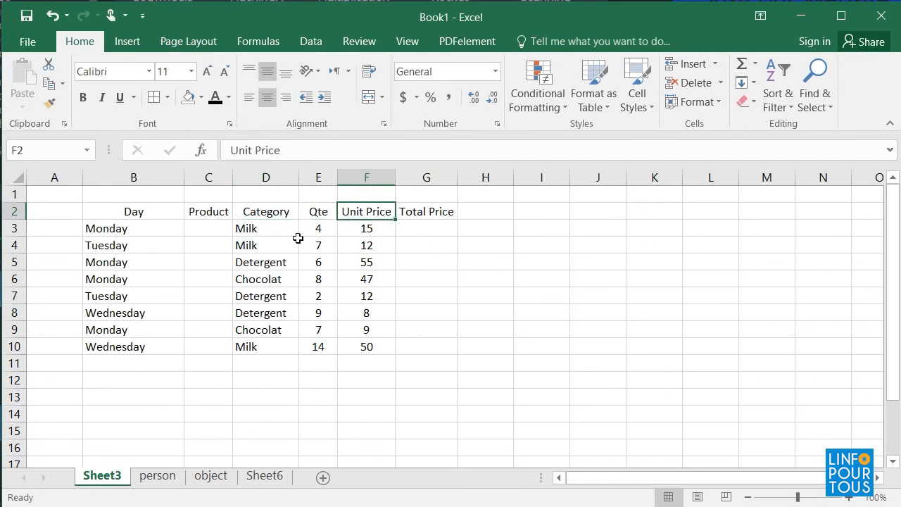
{"action": "left_click", "coordinate": [165, 417]}
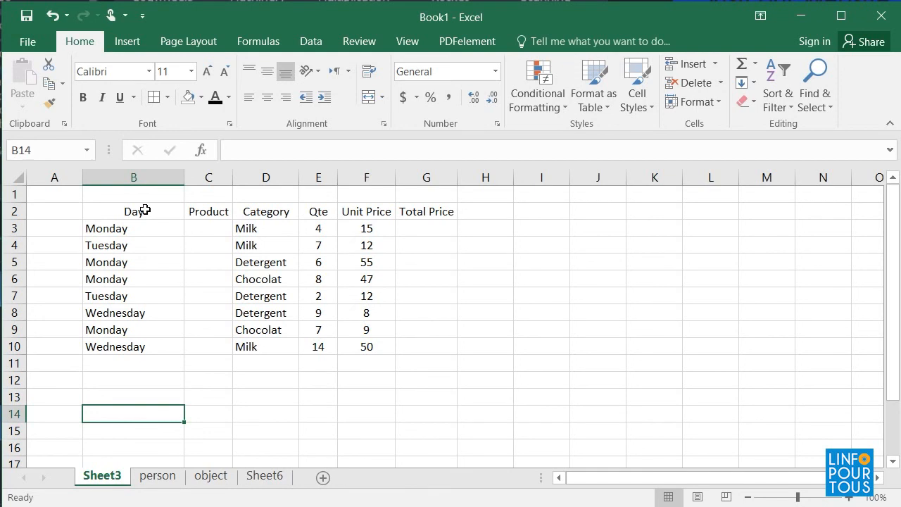
Sort the sales table B2:G10 on Sheet3 by Category values in A to Z order, and review the sorted categories.
{"action": "left_click_drag", "start_coordinate": [145, 210], "coordinate": [427, 356]}
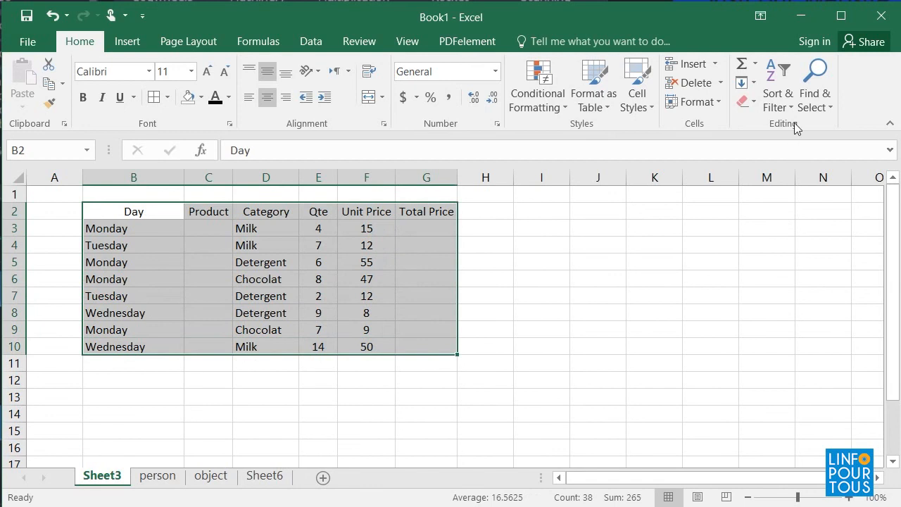
{"action": "left_click", "coordinate": [782, 101]}
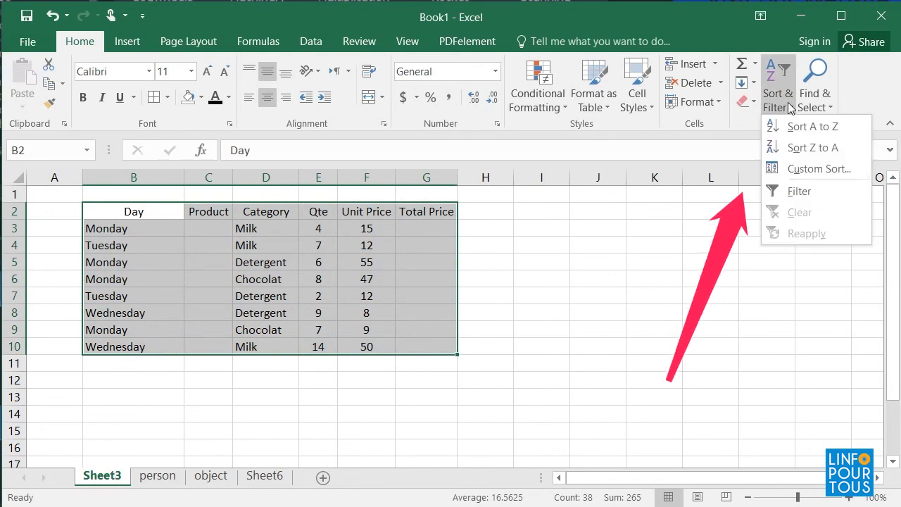
{"action": "left_click", "coordinate": [812, 170]}
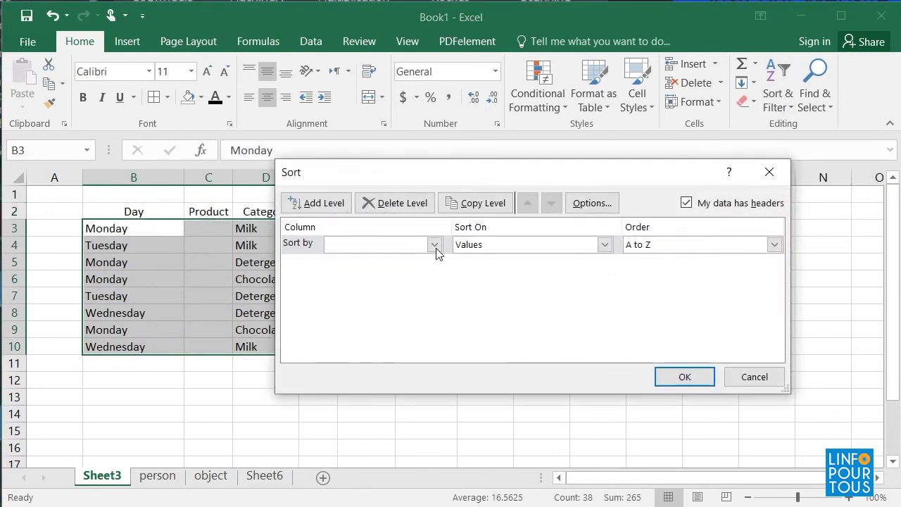
{"action": "left_click", "coordinate": [434, 246]}
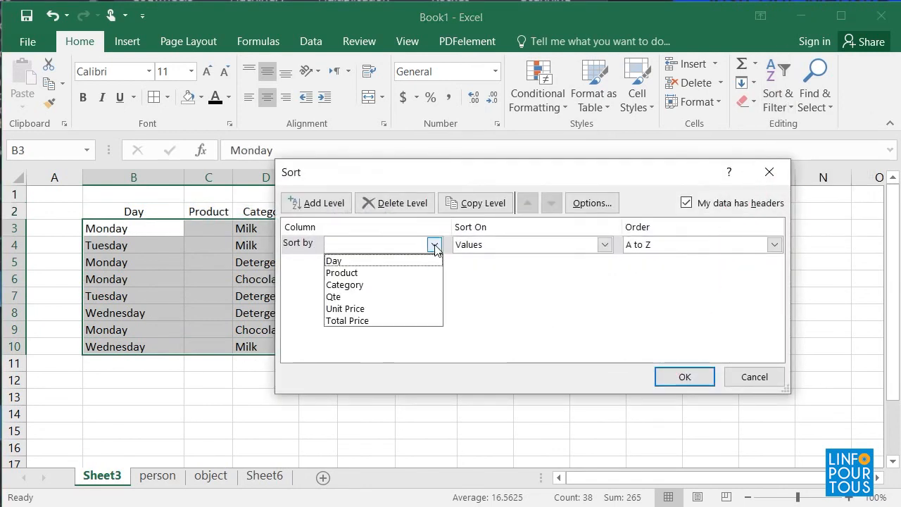
{"action": "left_click", "coordinate": [384, 284]}
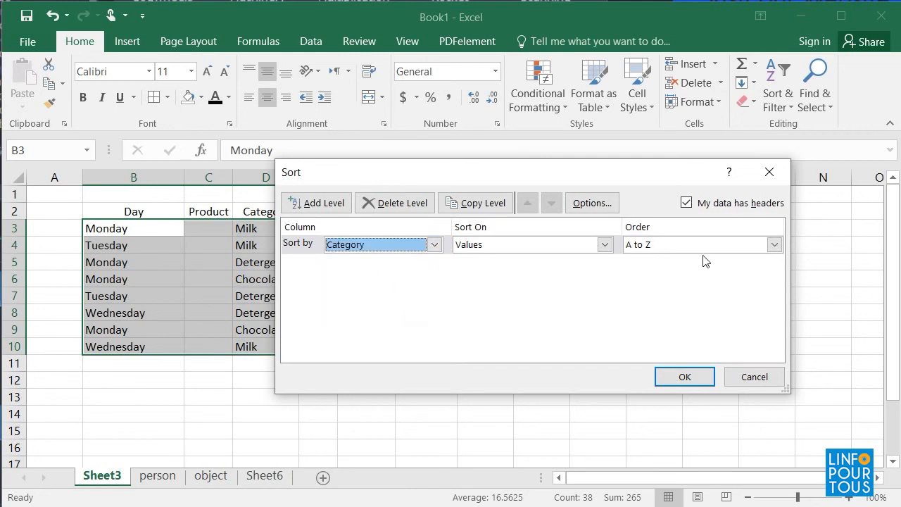
{"action": "left_click", "coordinate": [775, 246]}
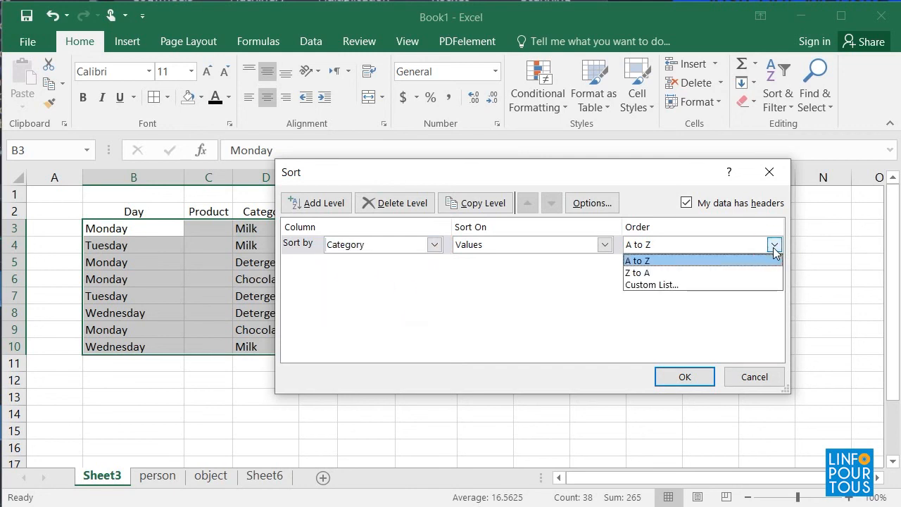
{"action": "left_click", "coordinate": [704, 260]}
{"action": "left_click", "coordinate": [684, 375]}
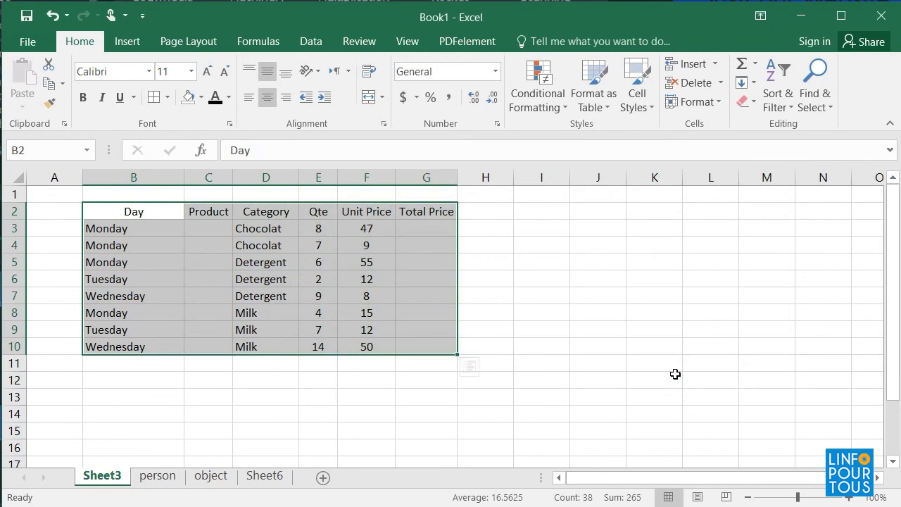
{"action": "left_click", "coordinate": [265, 418]}
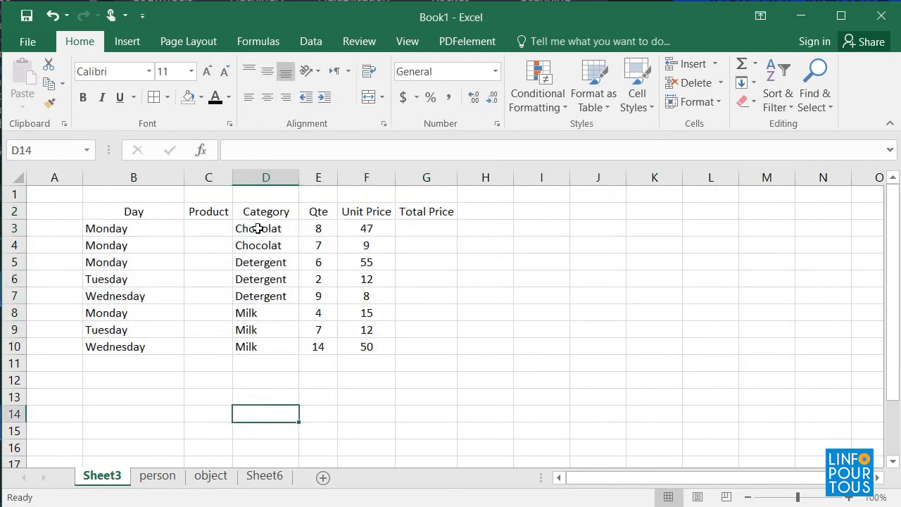
{"action": "left_click_drag", "start_coordinate": [259, 229], "coordinate": [256, 319]}
Apply a custom sort to the sales table by Day values in A to Z order.
{"action": "left_click_drag", "start_coordinate": [131, 211], "coordinate": [437, 365]}
{"action": "left_click", "coordinate": [778, 98]}
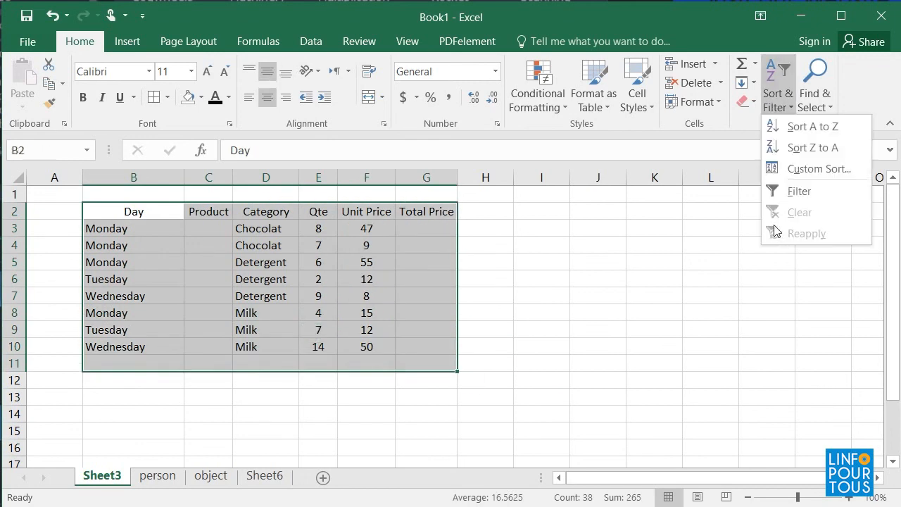
{"action": "left_click", "coordinate": [774, 169]}
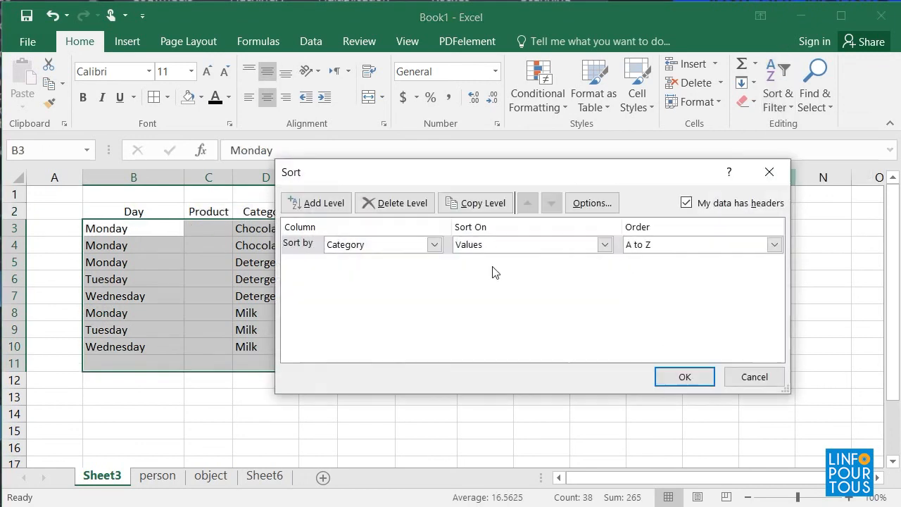
{"action": "left_click", "coordinate": [434, 245]}
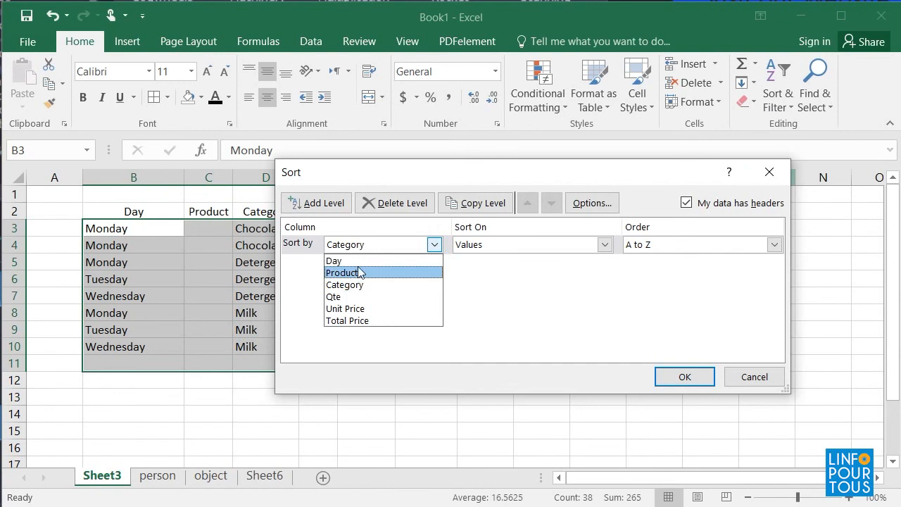
{"action": "left_click", "coordinate": [337, 260]}
{"action": "left_click", "coordinate": [680, 376]}
{"action": "left_click", "coordinate": [192, 415]}
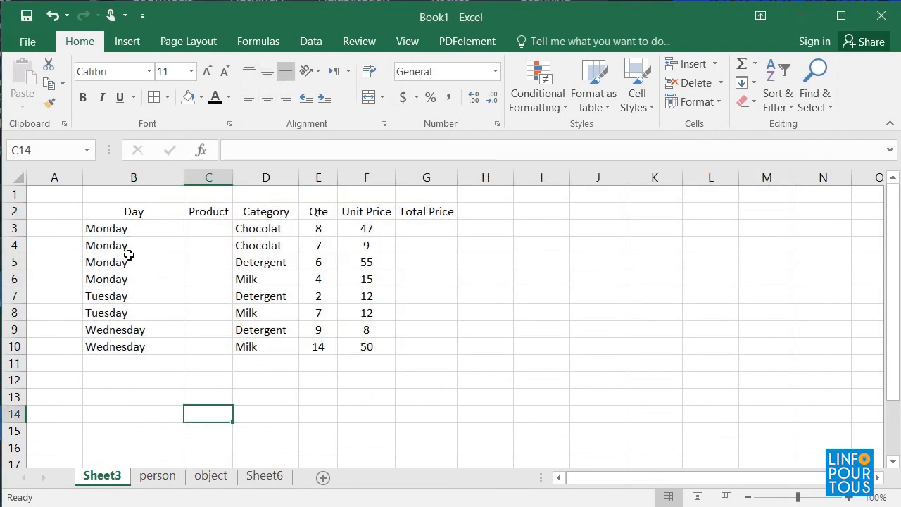
Add filter controls to the header row of the sales table B2:G10.
{"action": "left_click_drag", "start_coordinate": [119, 217], "coordinate": [431, 346]}
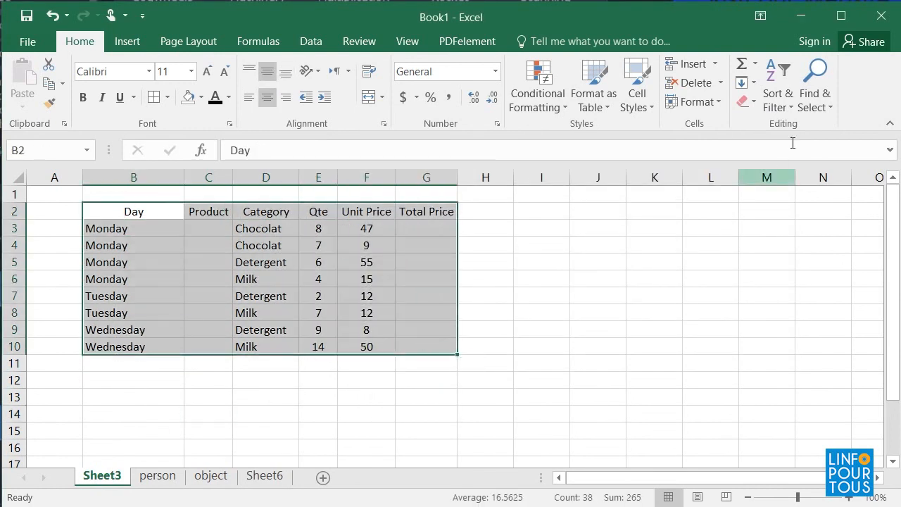
{"action": "left_click", "coordinate": [776, 107]}
{"action": "left_click", "coordinate": [776, 187]}
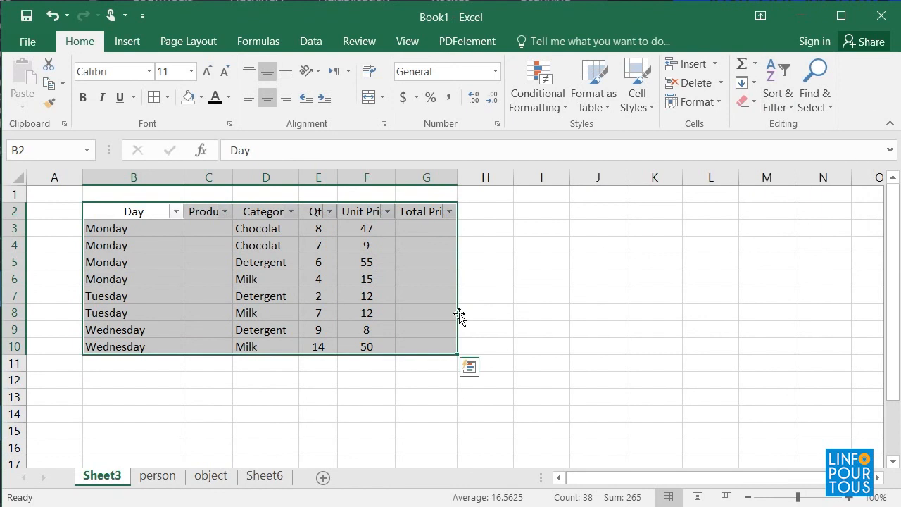
{"action": "left_click", "coordinate": [539, 281]}
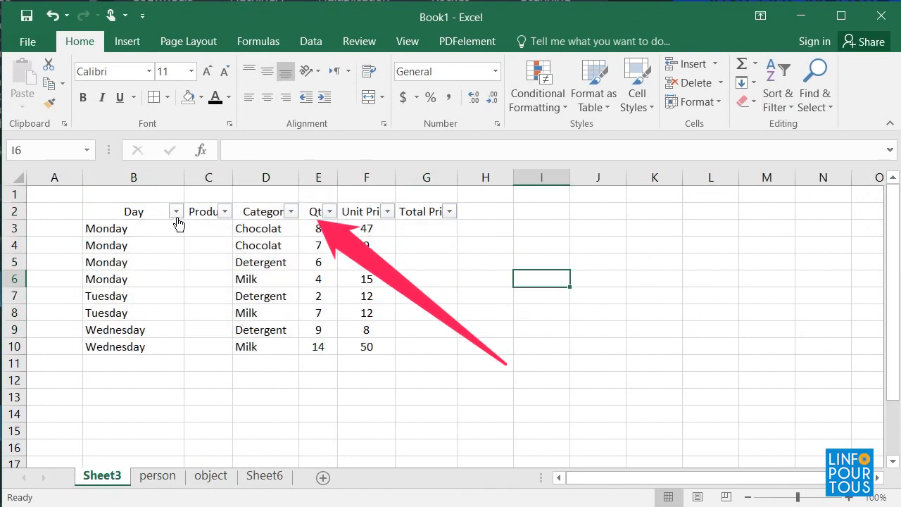
Filter the Category column so that only the Chocolat rows are shown.
{"action": "left_click", "coordinate": [291, 212]}
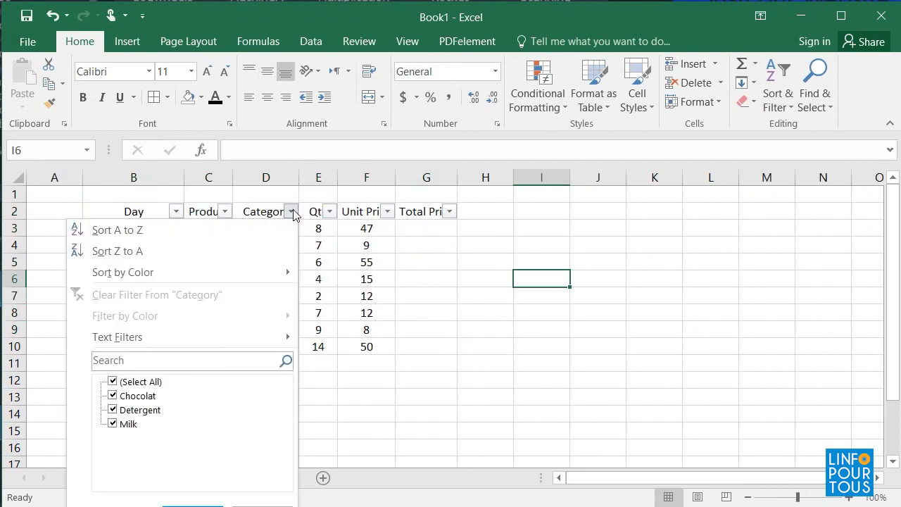
{"action": "left_click", "coordinate": [111, 412]}
{"action": "left_click", "coordinate": [112, 424]}
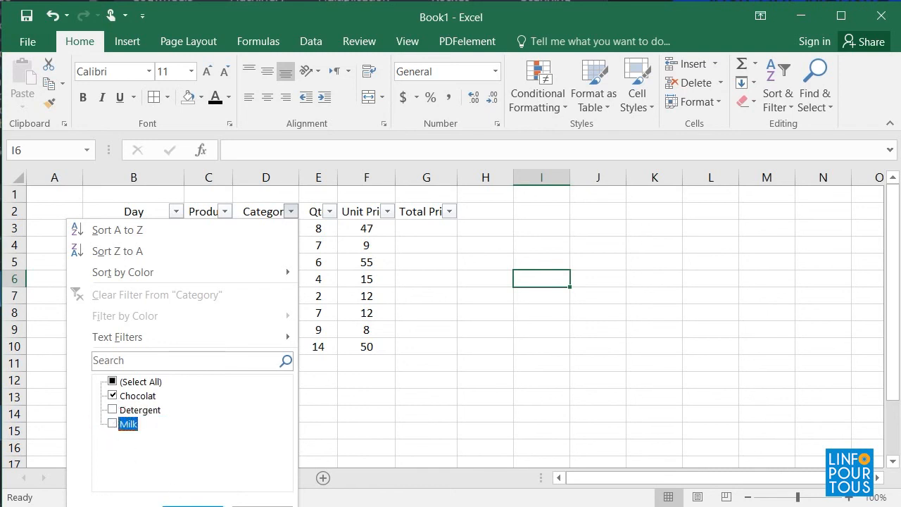
{"action": "left_click", "coordinate": [211, 505]}
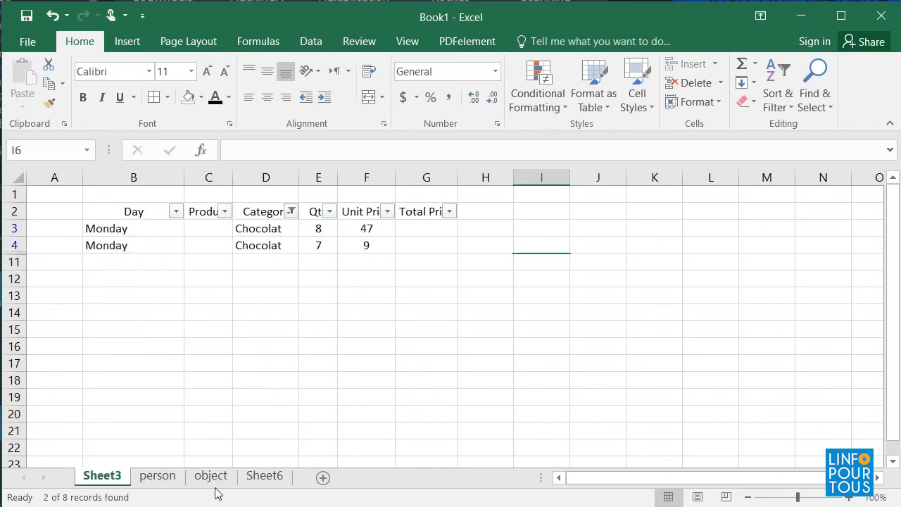
Include Detergent and Milk in the Category filter again so that all rows are shown.
{"action": "left_click", "coordinate": [290, 212]}
{"action": "left_click", "coordinate": [112, 410]}
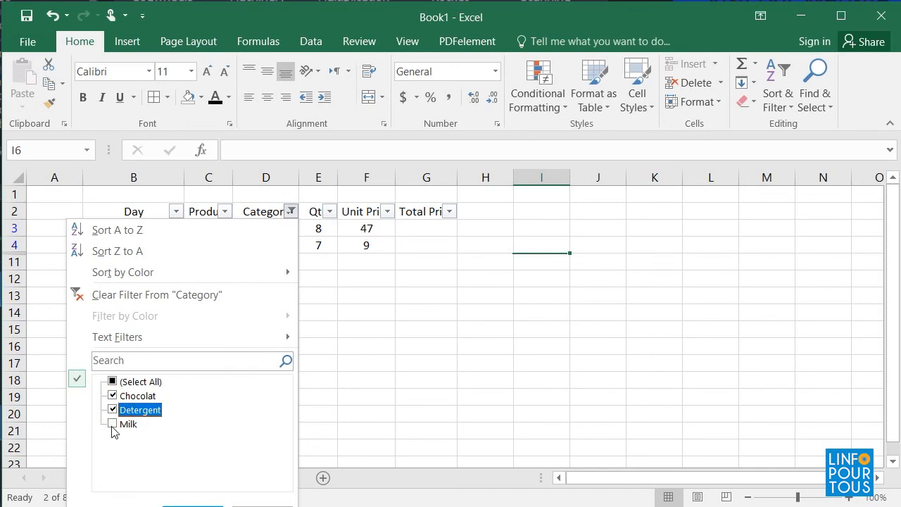
{"action": "left_click", "coordinate": [113, 425]}
{"action": "left_click", "coordinate": [183, 503]}
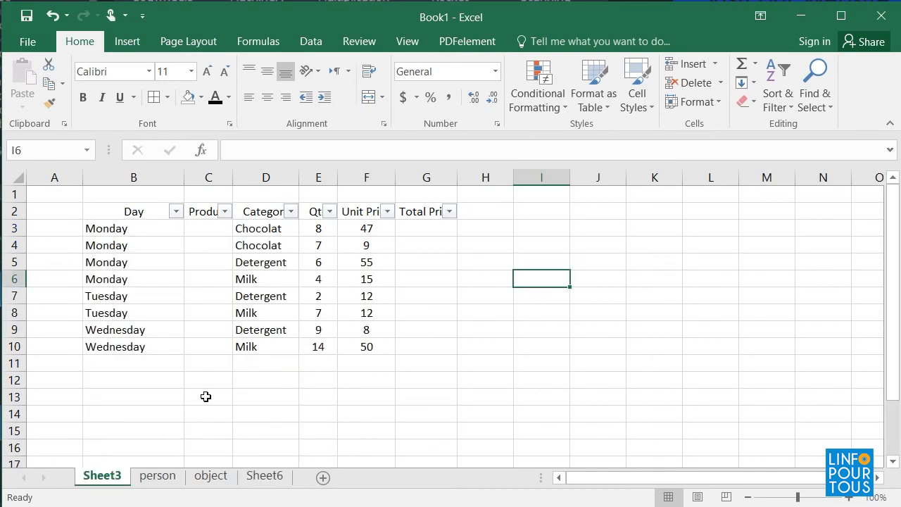
Filter the Day column to show only the Monday rows.
{"action": "left_click", "coordinate": [176, 211]}
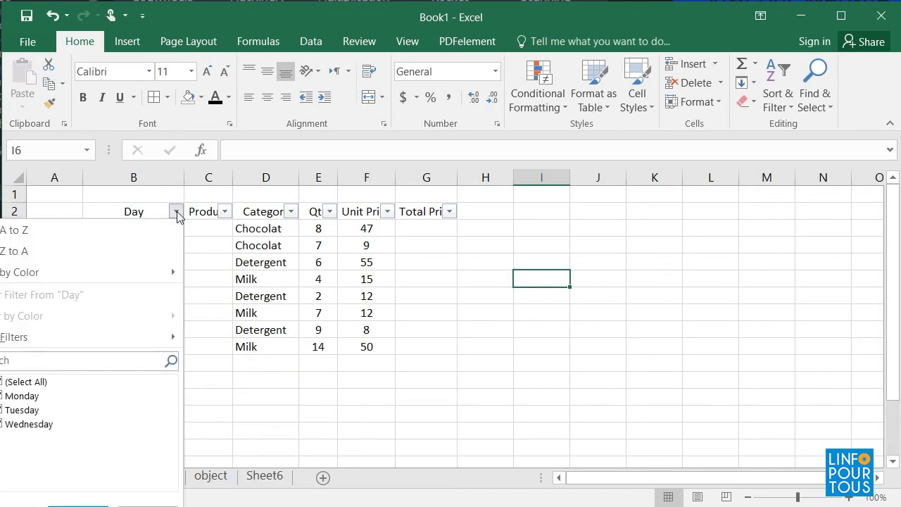
{"action": "left_click", "coordinate": [8, 412]}
{"action": "left_click", "coordinate": [8, 426]}
{"action": "left_click", "coordinate": [79, 504]}
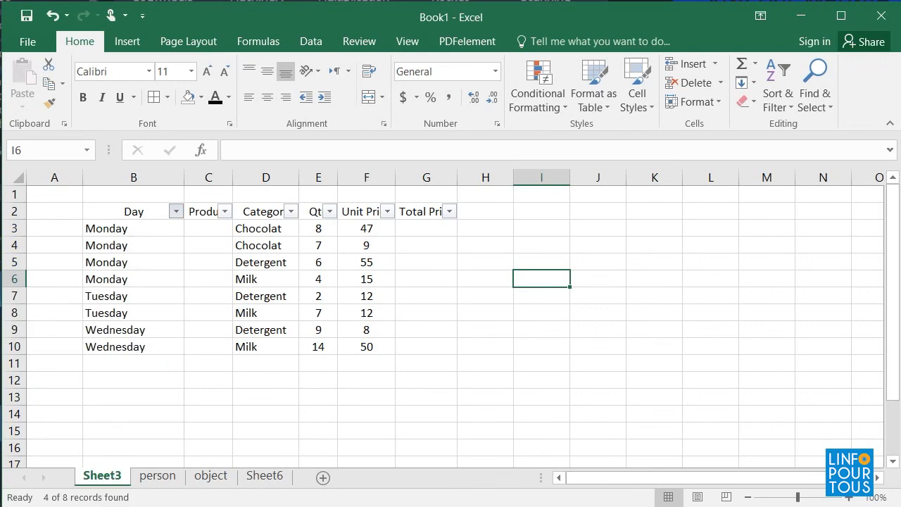
Change the Day filter to show only the Tuesday rows.
{"action": "left_click", "coordinate": [176, 212]}
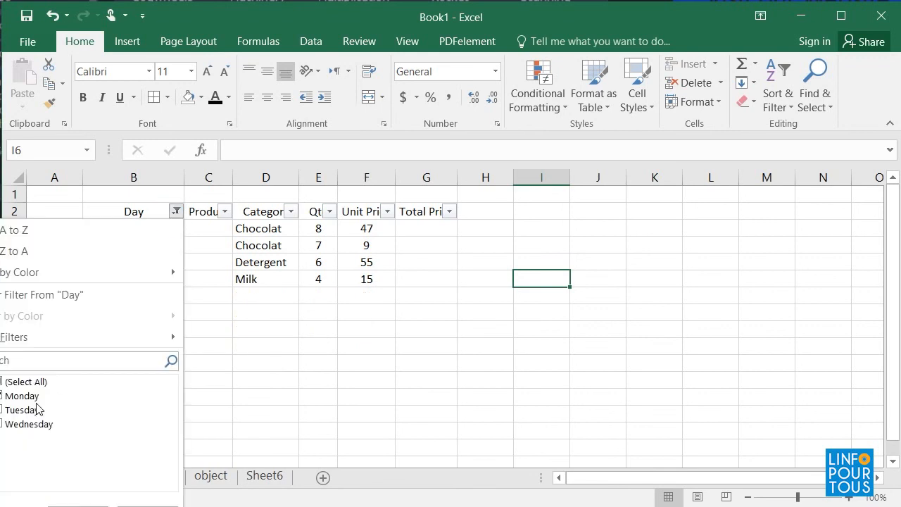
{"action": "left_click", "coordinate": [9, 409]}
{"action": "left_click", "coordinate": [5, 396]}
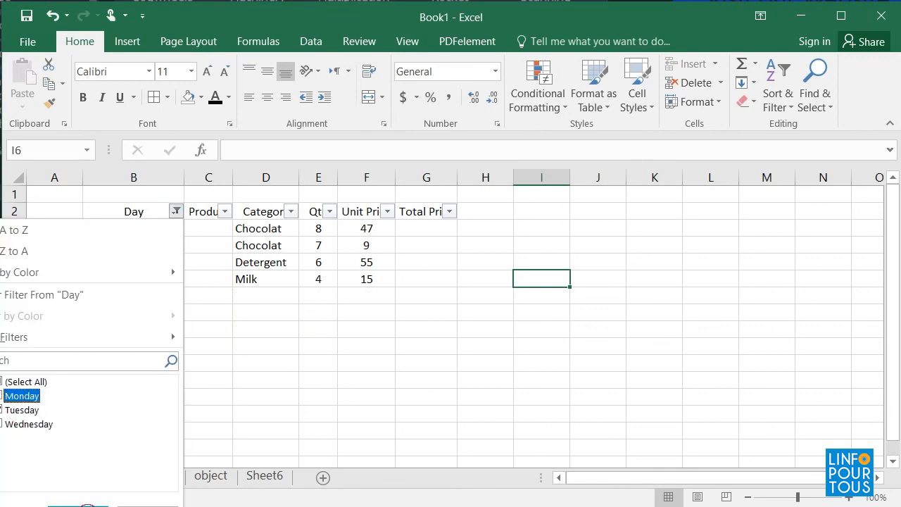
{"action": "left_click", "coordinate": [79, 504]}
Switch the Day filter so that only the Wednesday rows are shown.
{"action": "left_click", "coordinate": [176, 212]}
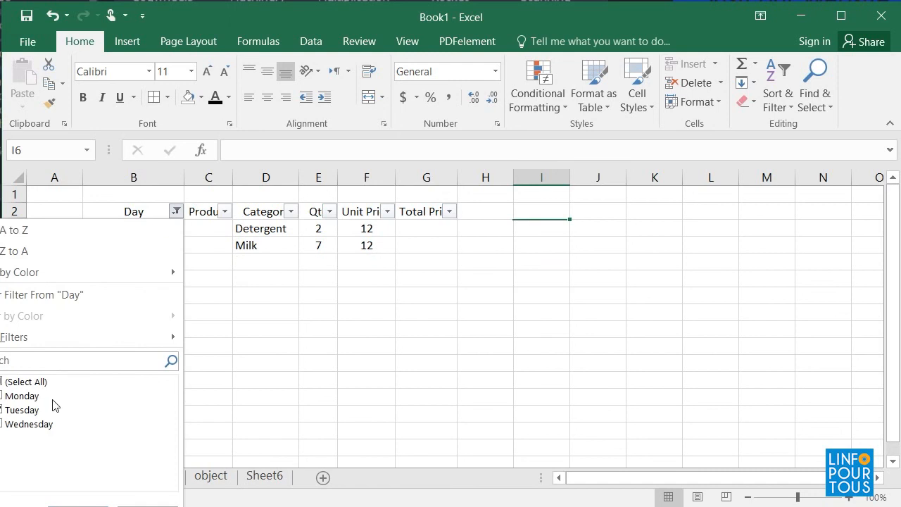
{"action": "left_click", "coordinate": [44, 425]}
{"action": "left_click", "coordinate": [24, 412]}
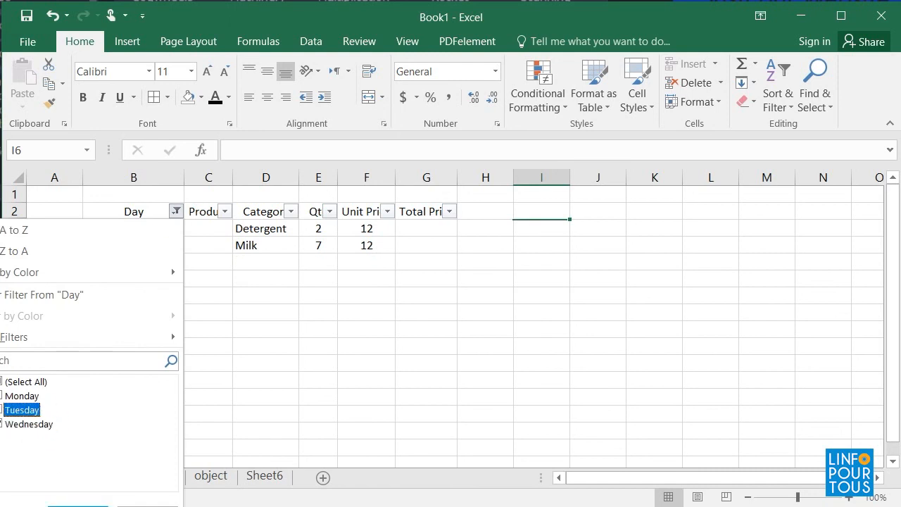
{"action": "left_click", "coordinate": [78, 505]}
{"action": "left_click", "coordinate": [186, 352]}
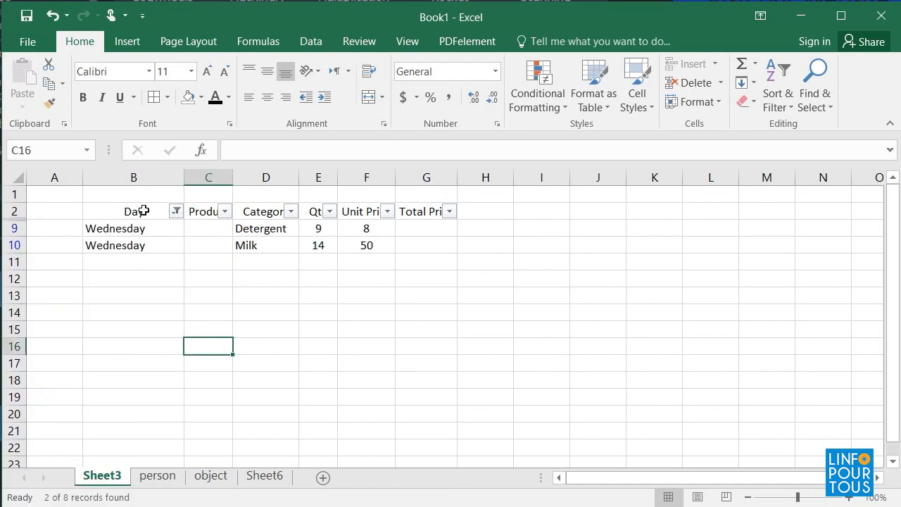
Turn off filtering for the sales table so that all its rows are shown, and deselect the table.
{"action": "left_click_drag", "start_coordinate": [141, 212], "coordinate": [429, 246]}
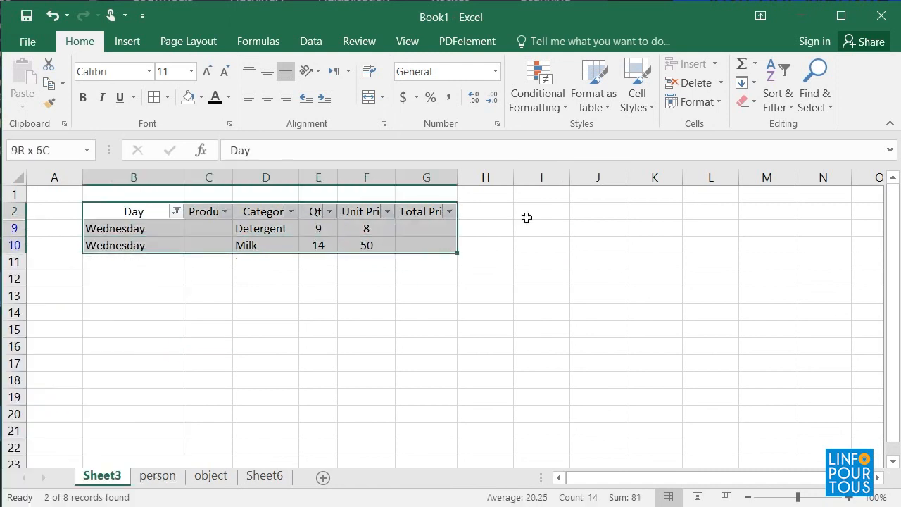
{"action": "left_click", "coordinate": [776, 105]}
{"action": "left_click", "coordinate": [799, 193]}
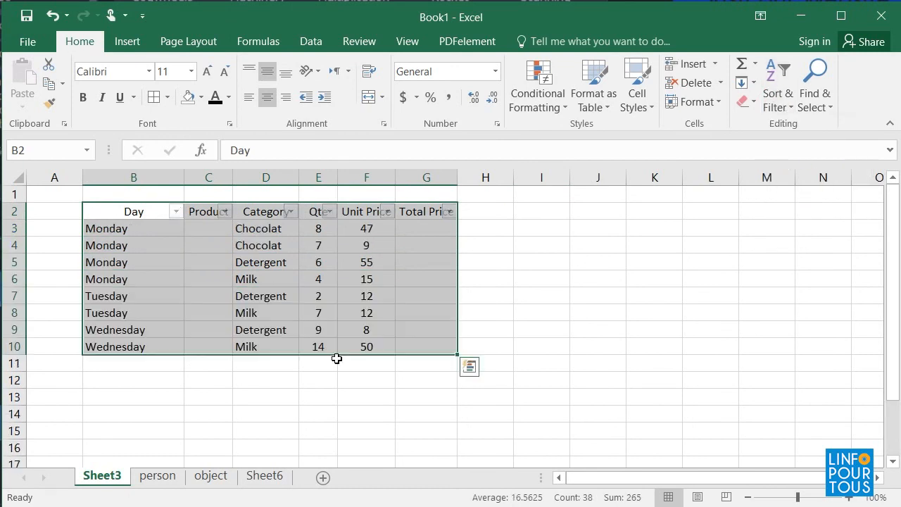
{"action": "left_click", "coordinate": [538, 315]}
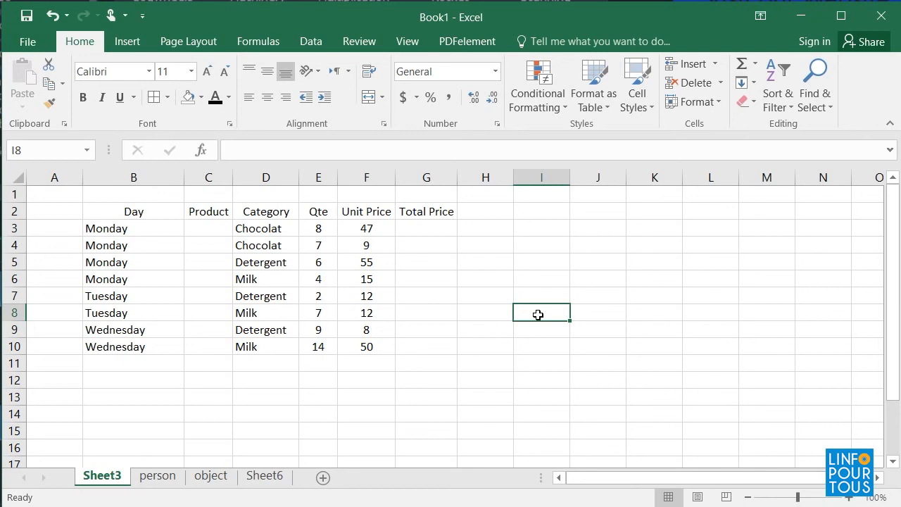
{"action": "left_click", "coordinate": [617, 317]}
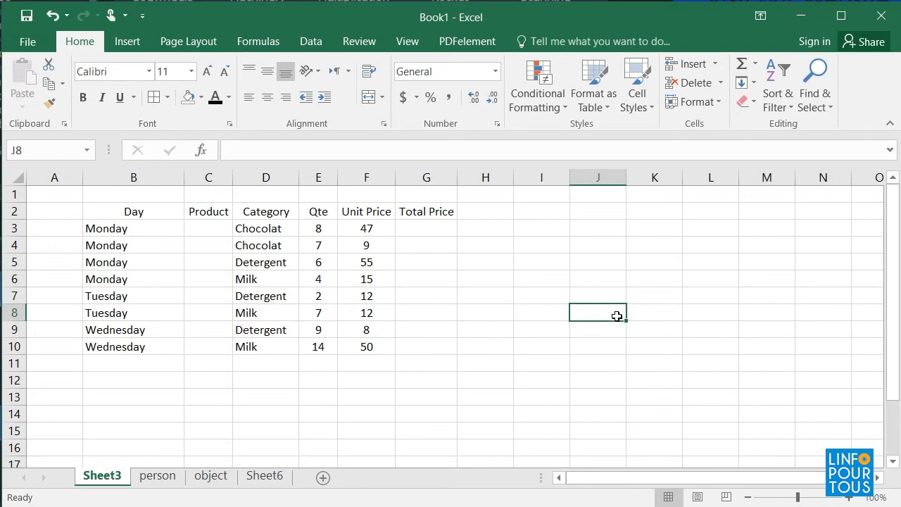